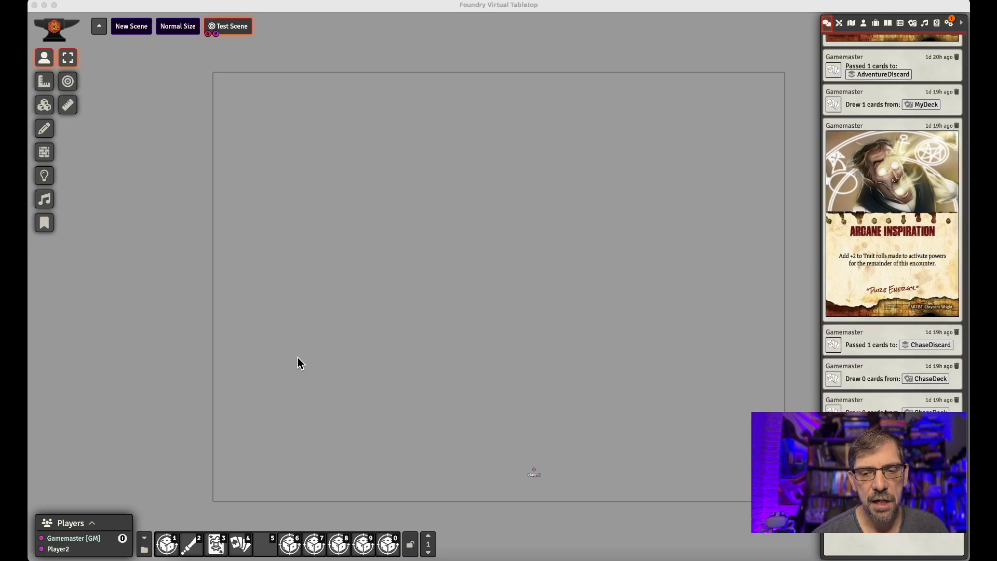
# - Open the Load Cards macro for editing, look through its script code, and close it
pyautogui.rightClick(168, 554)
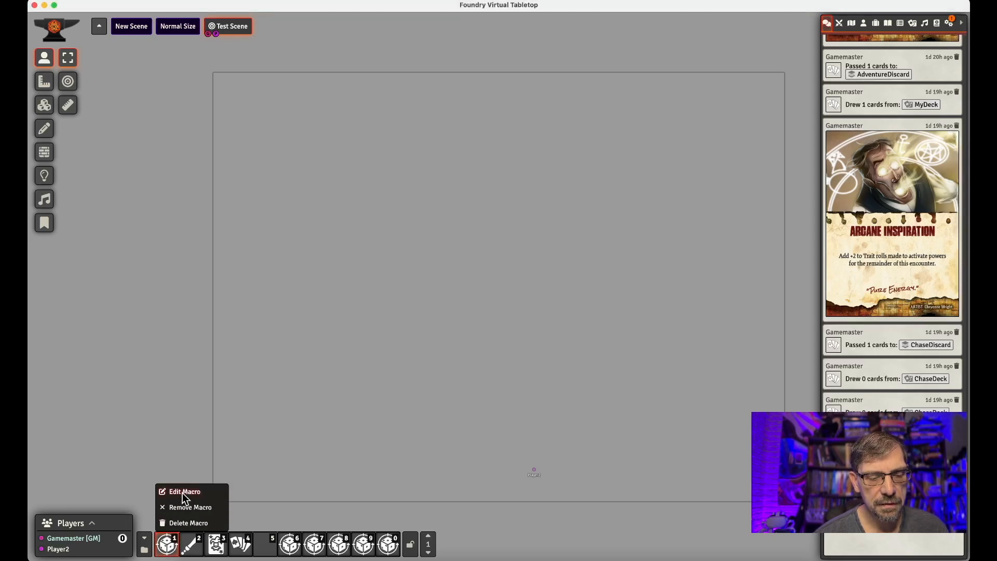
pyautogui.click(184, 493)
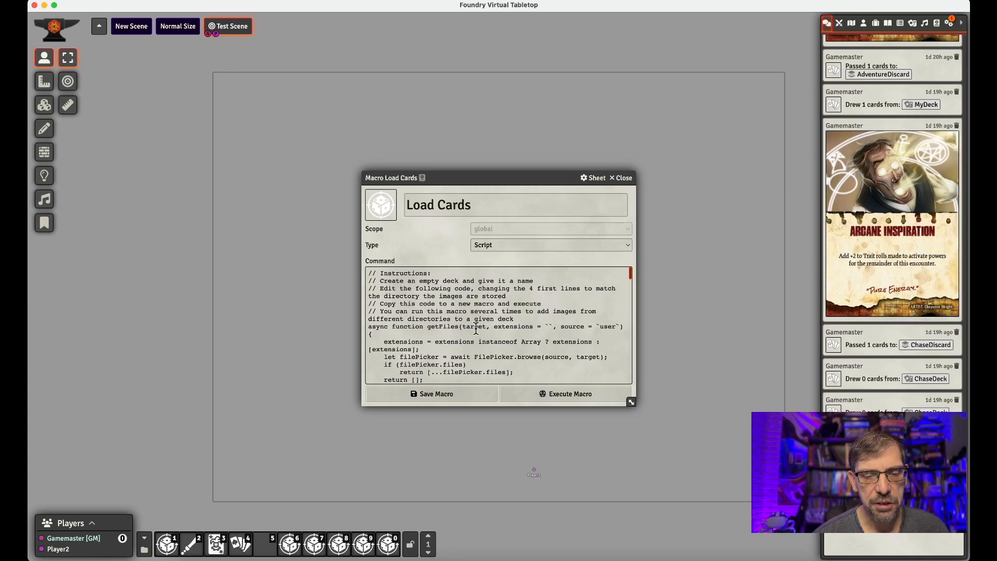
pyautogui.scroll(-10, 475, 328)
pyautogui.scroll(-5, 476, 329)
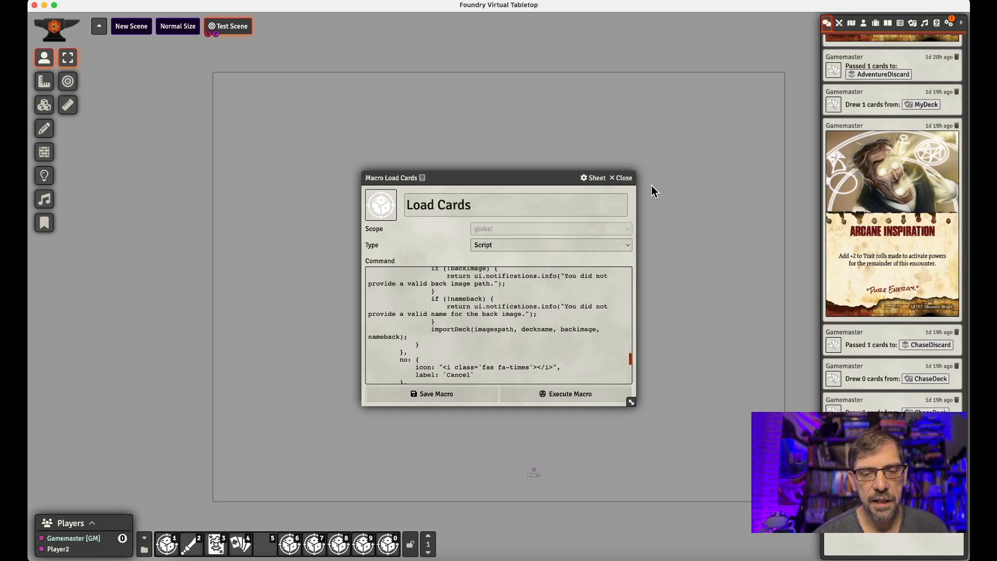
pyautogui.click(625, 178)
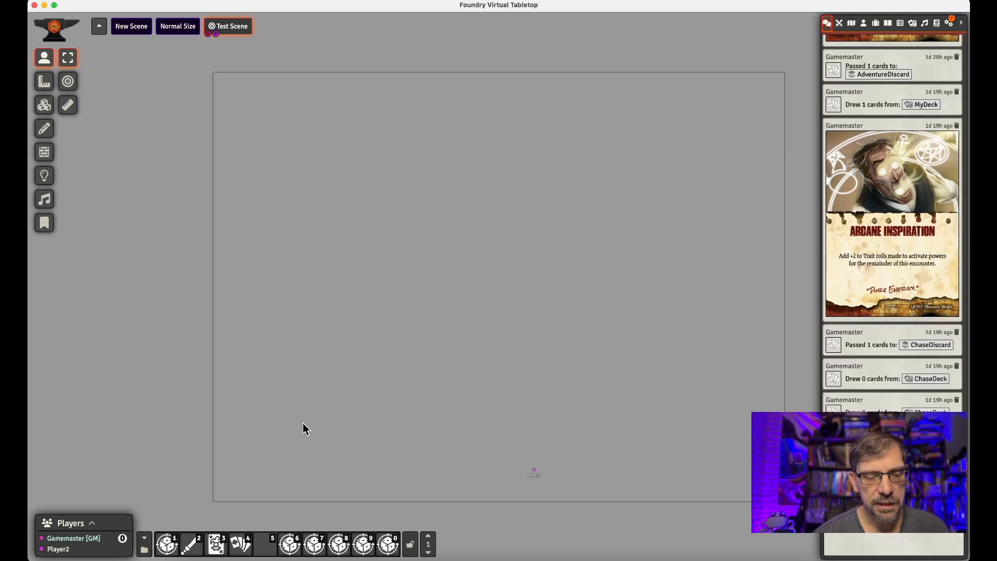
# - Run the Load Cards macro and set the deck image path to worlds/darkness-rising/data/gamedata/adventurecardsnamed
pyautogui.click(168, 545)
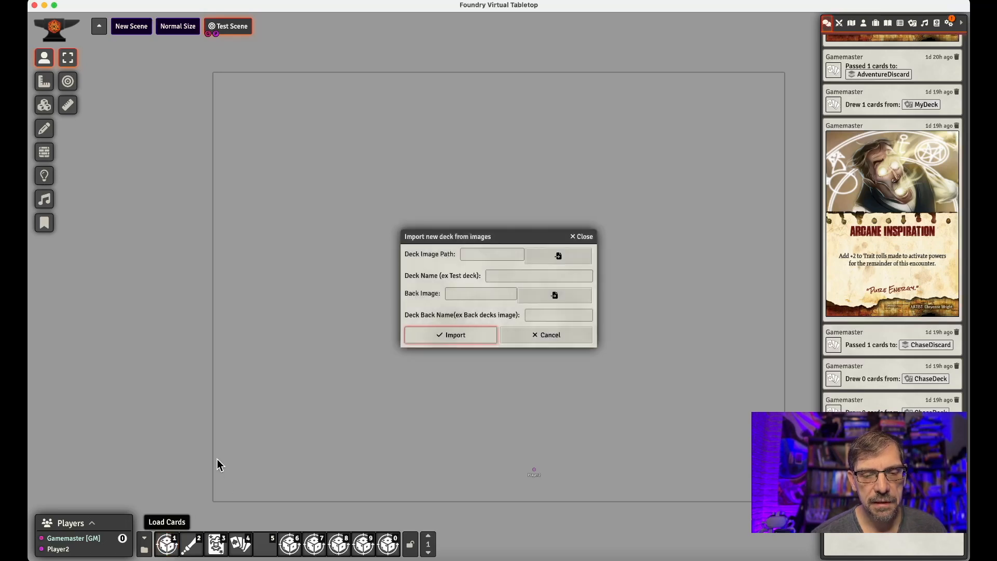
pyautogui.click(556, 256)
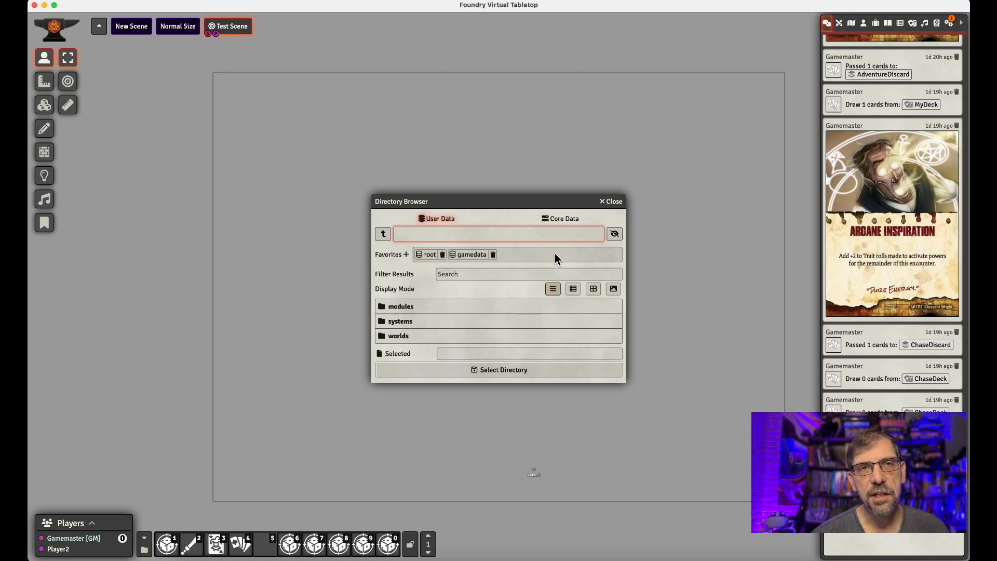
pyautogui.click(477, 255)
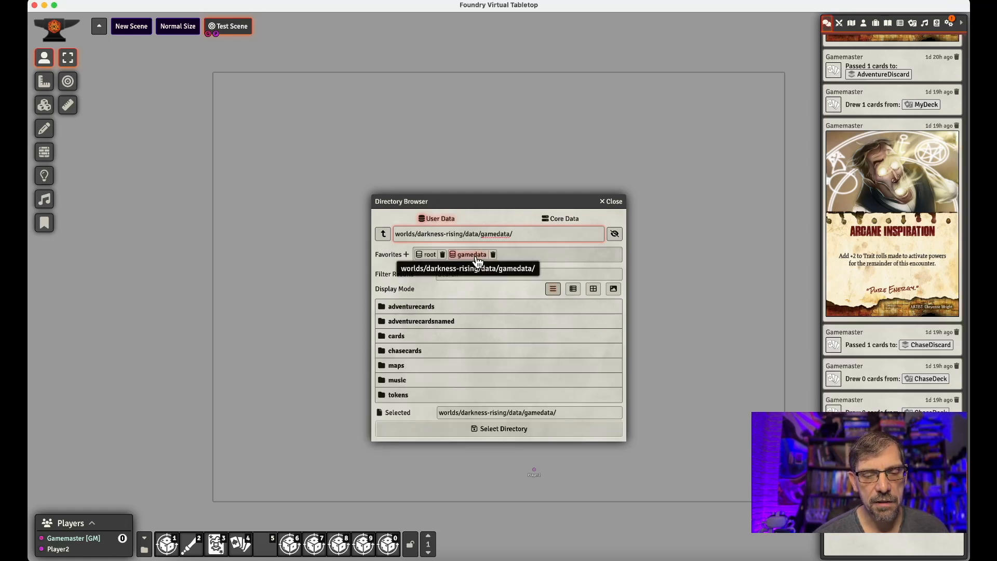
pyautogui.click(451, 322)
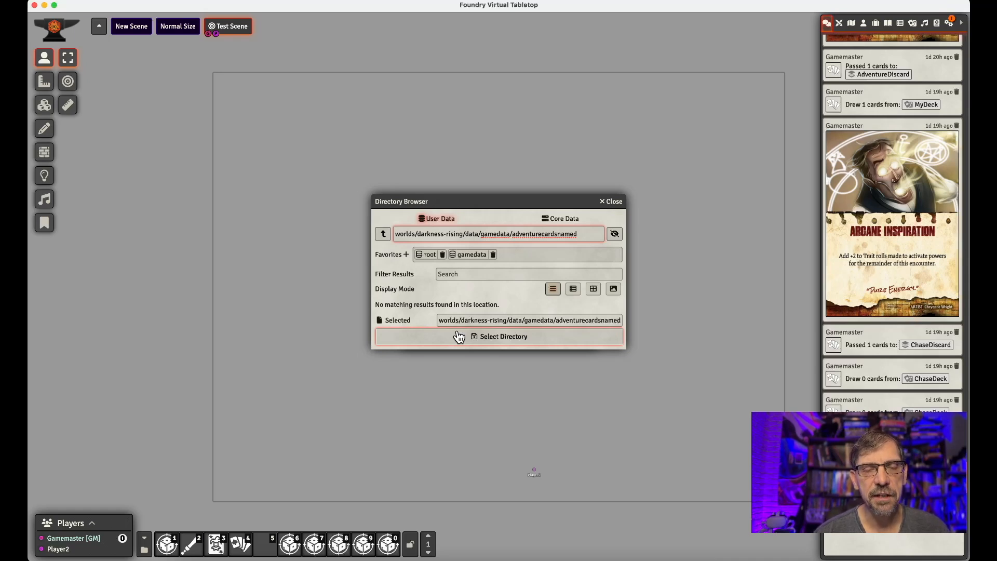
pyautogui.click(459, 336)
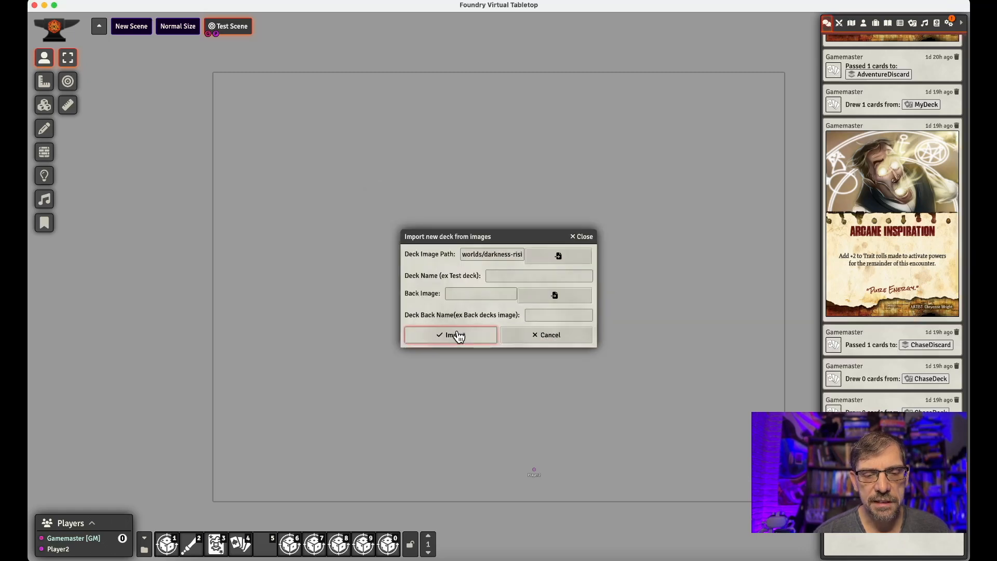
# - Check the existing card stack names and enter AdventureDeck as the deck name for the import
pyautogui.click(503, 278)
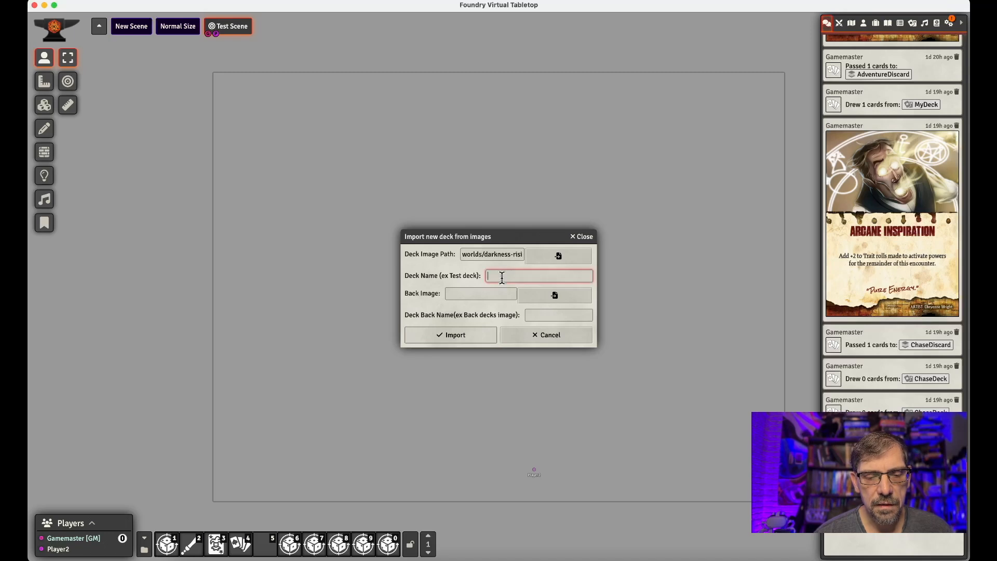
pyautogui.click(913, 23)
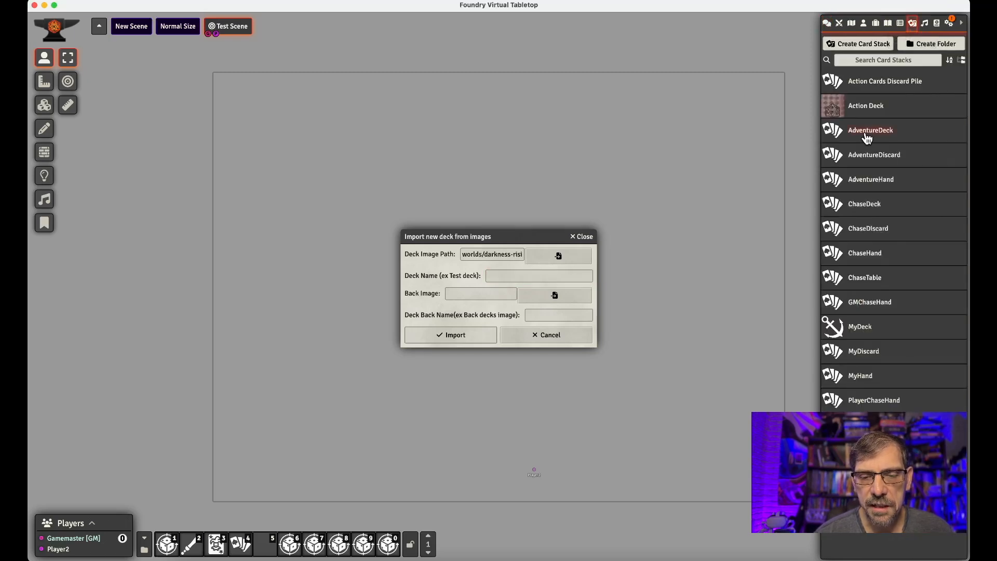
pyautogui.click(492, 275)
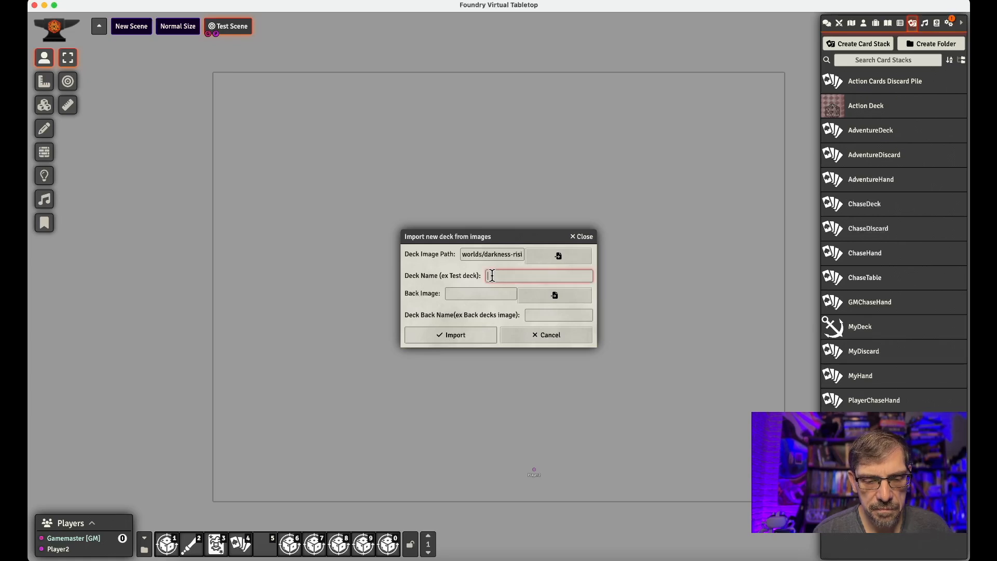
pyautogui.write('Adv')
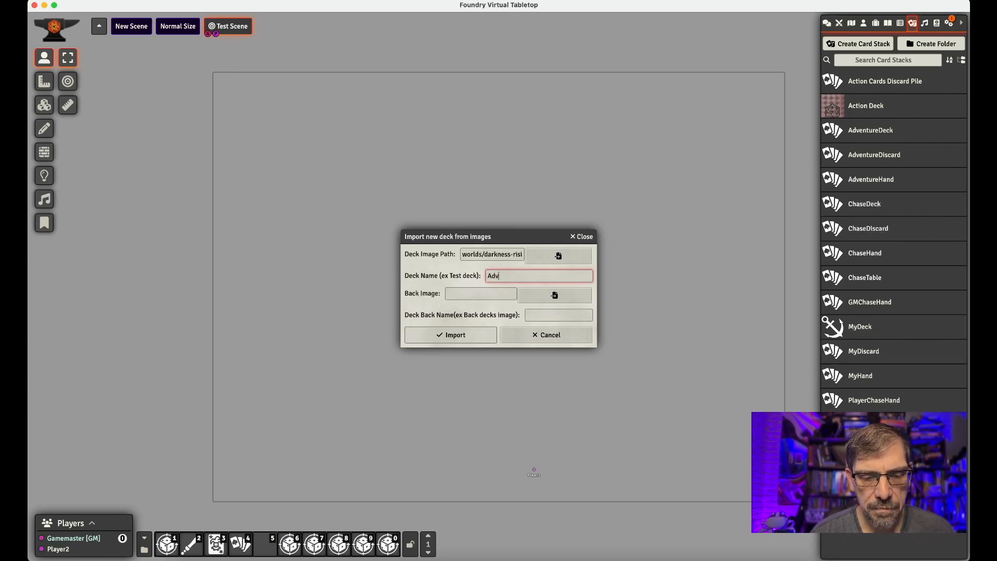
pyautogui.write('entureDeck')
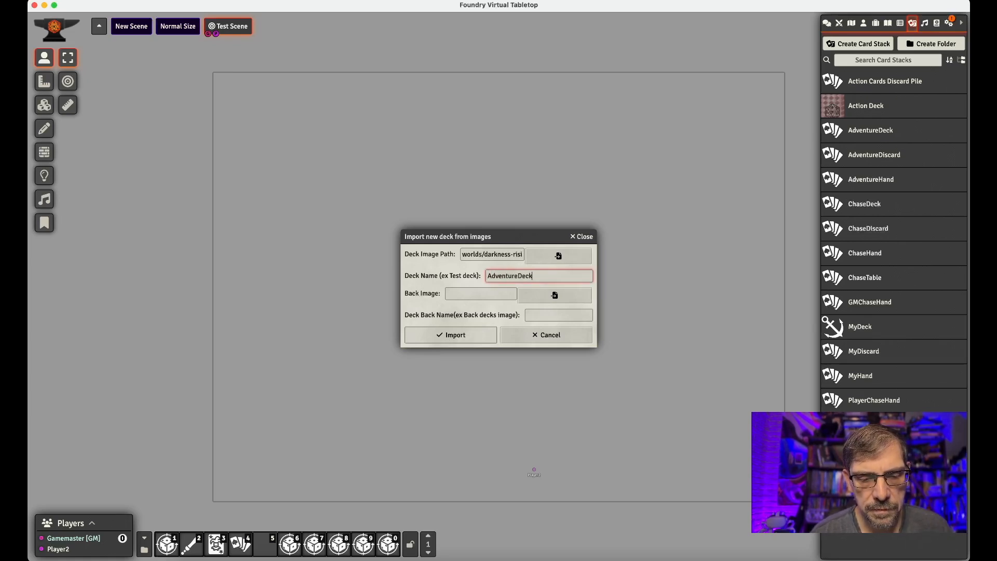
# - Set the back image to "Adventure Deck Adventure Edition Back.png" from the gamedata/adventurecards folder
pyautogui.click(524, 296)
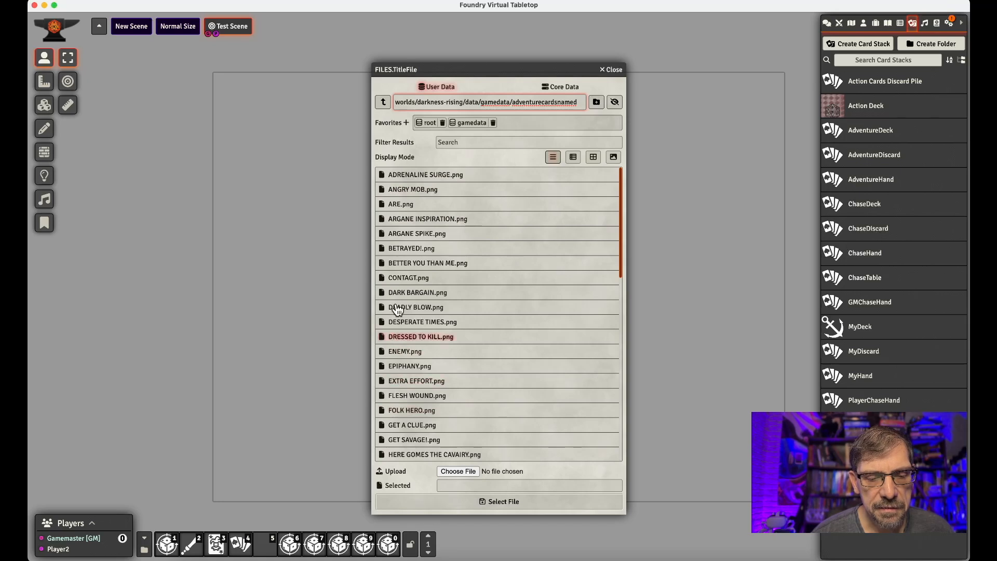
pyautogui.click(467, 123)
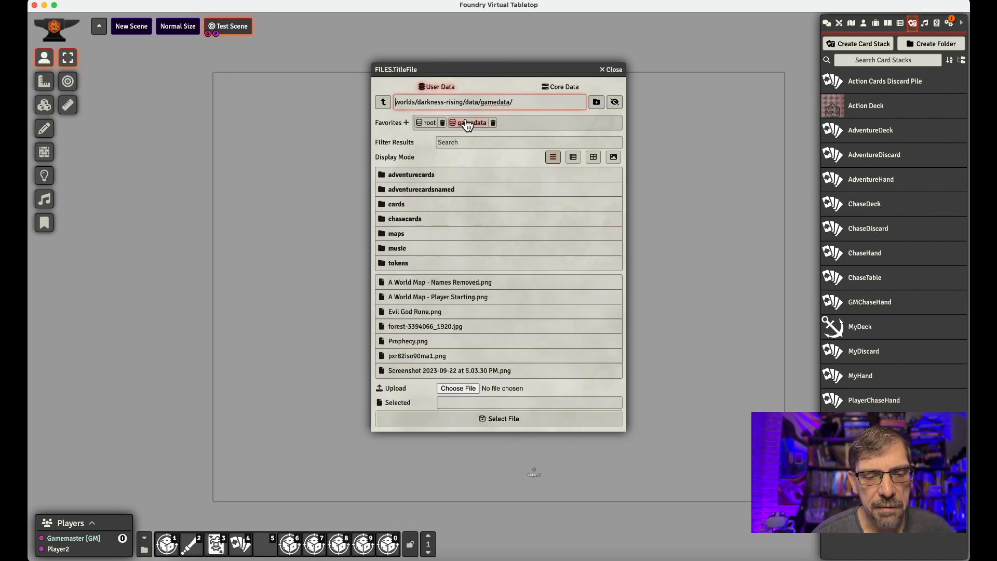
pyautogui.click(421, 177)
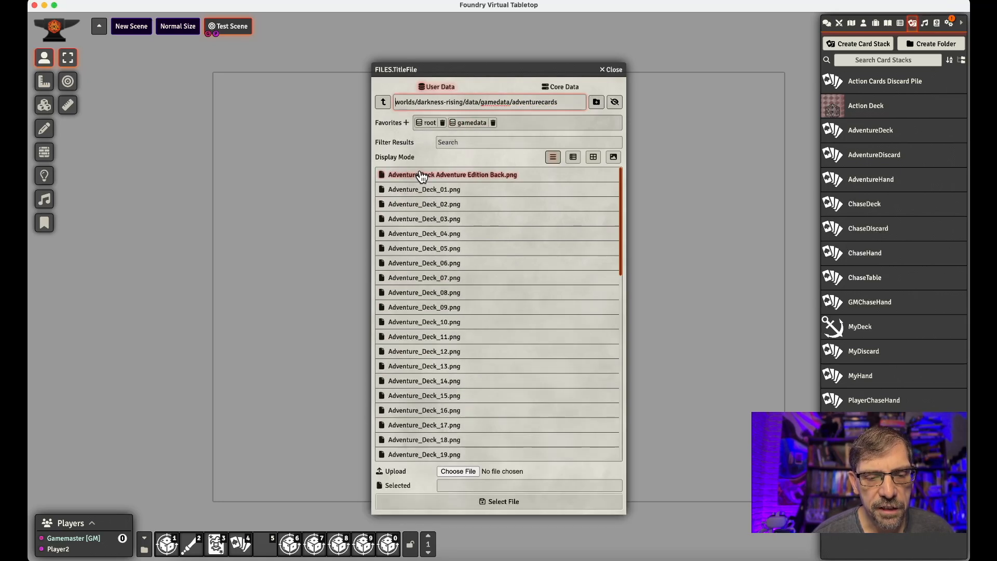
pyautogui.click(421, 177)
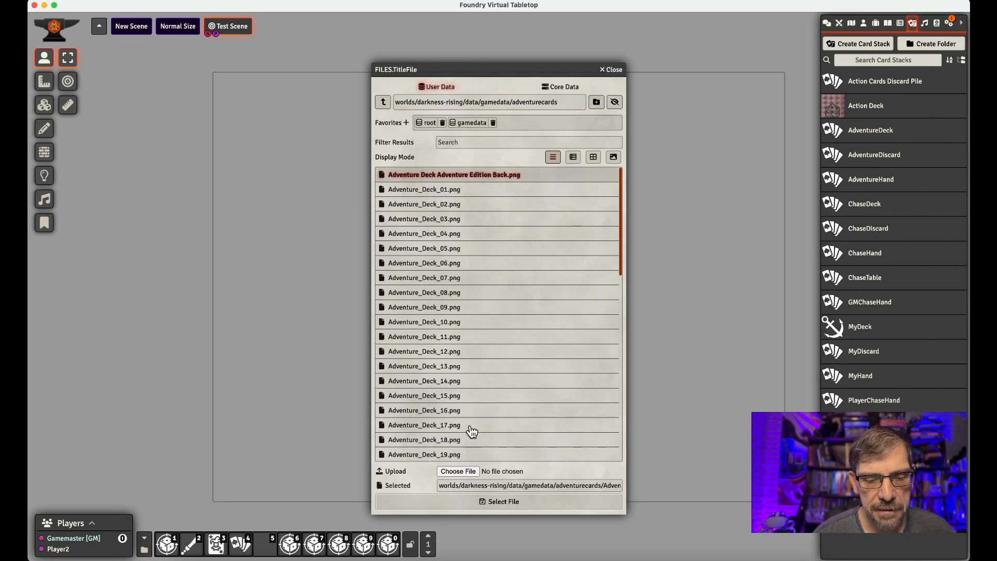
pyautogui.click(506, 502)
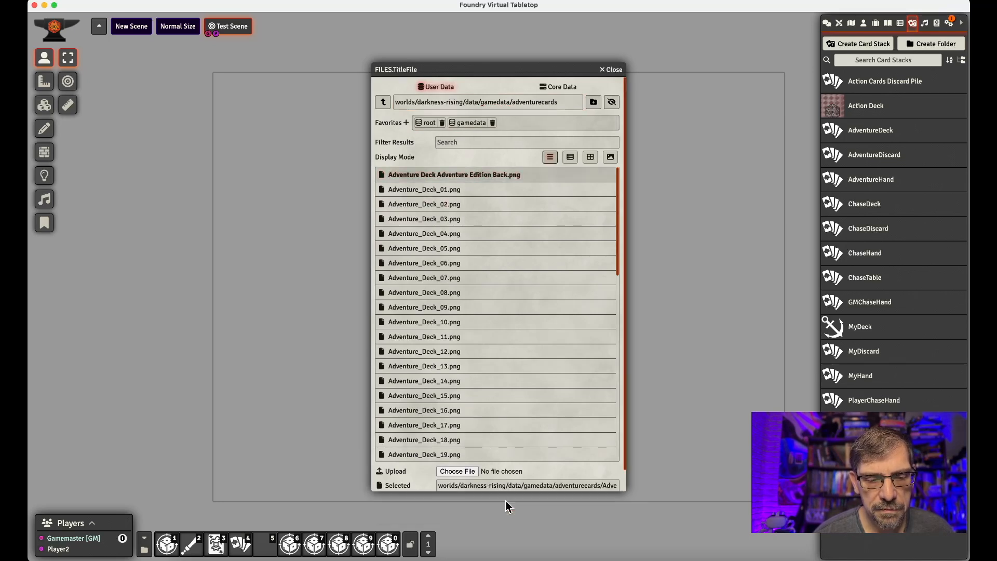
# - Enter Back as the deck back name and import the deck
pyautogui.click(540, 320)
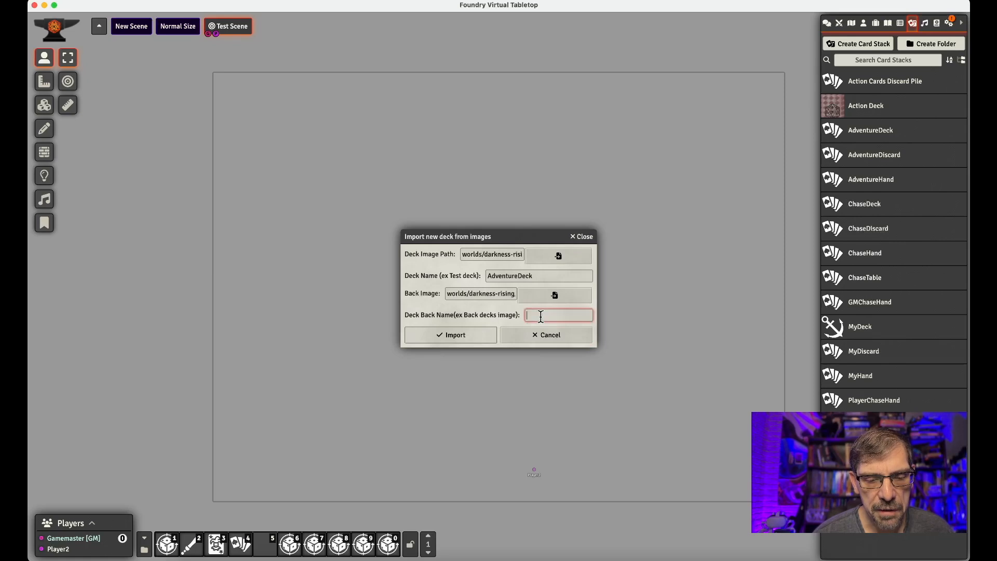
pyautogui.write('Back')
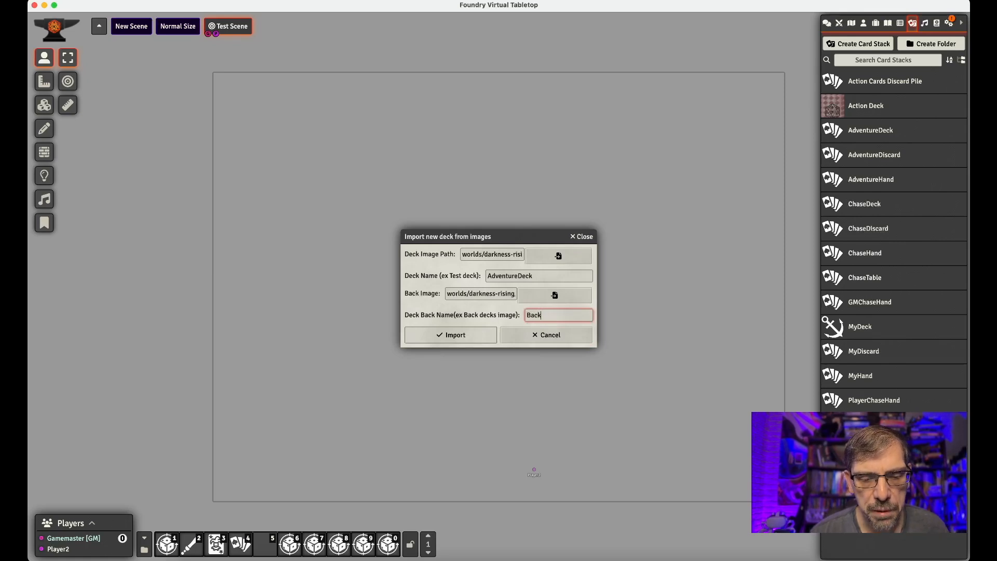
pyautogui.click(438, 340)
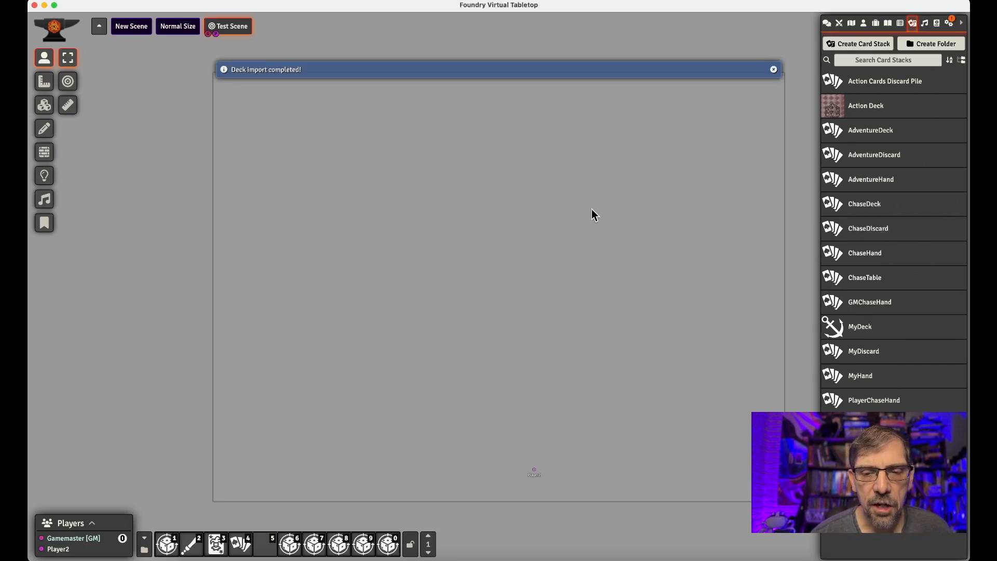
# - Review the list of imported cards in the AdventureDeck card stack and close it
pyautogui.click(874, 130)
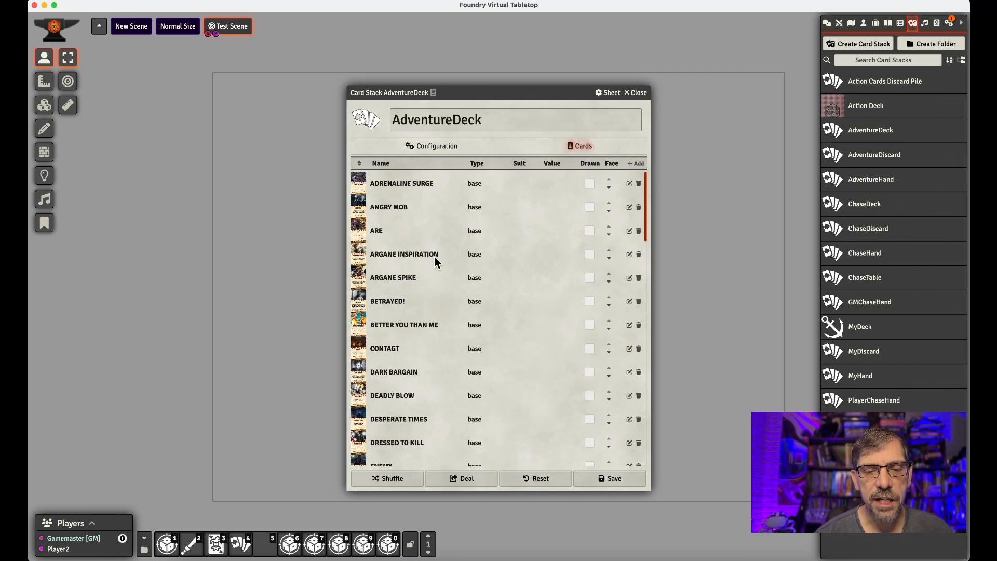
pyautogui.click(635, 93)
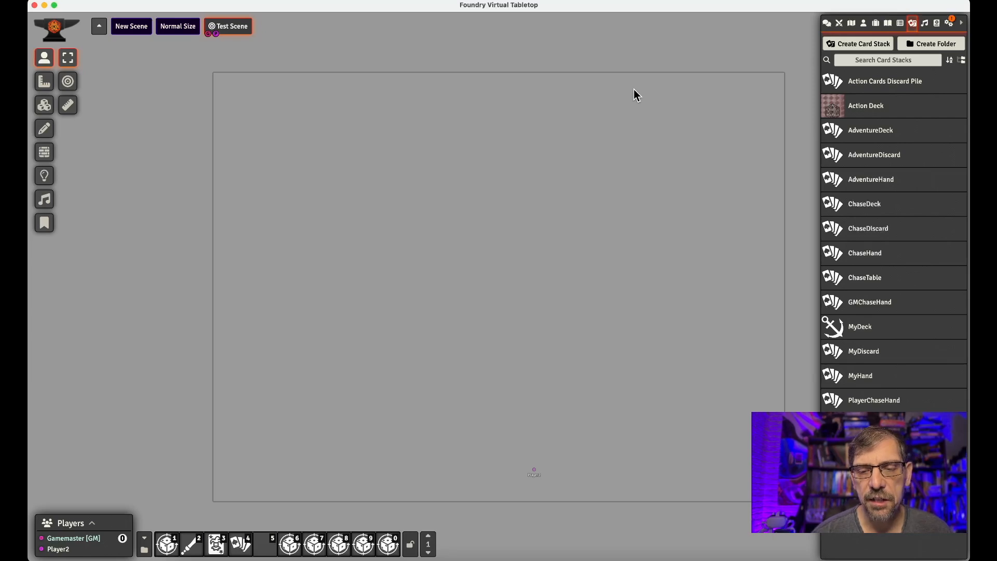
# - Inspect the ADRENALINE SURGE card and its pass-to destinations from AdventureHand, then close the hand without playing it
pyautogui.click(891, 182)
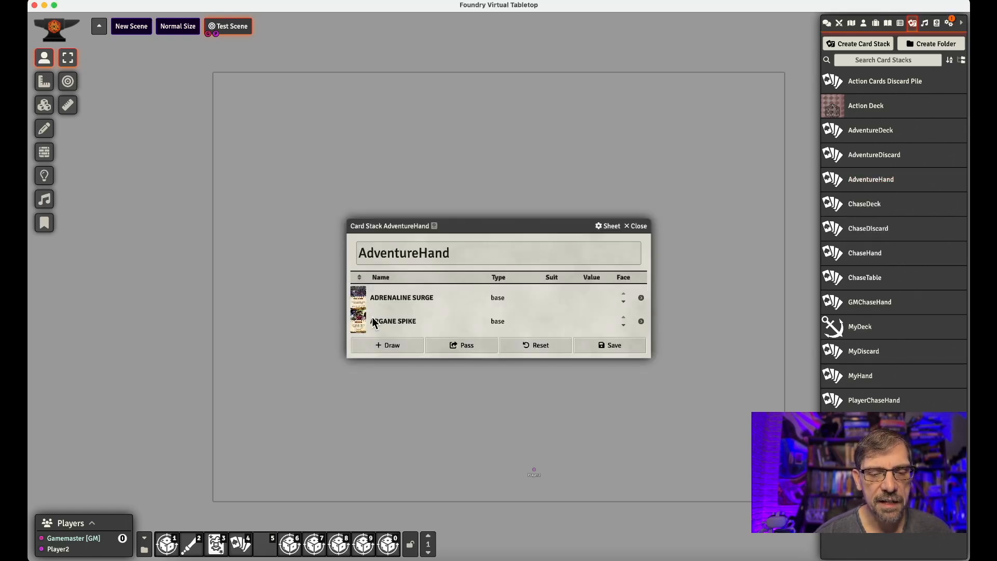
pyautogui.click(642, 299)
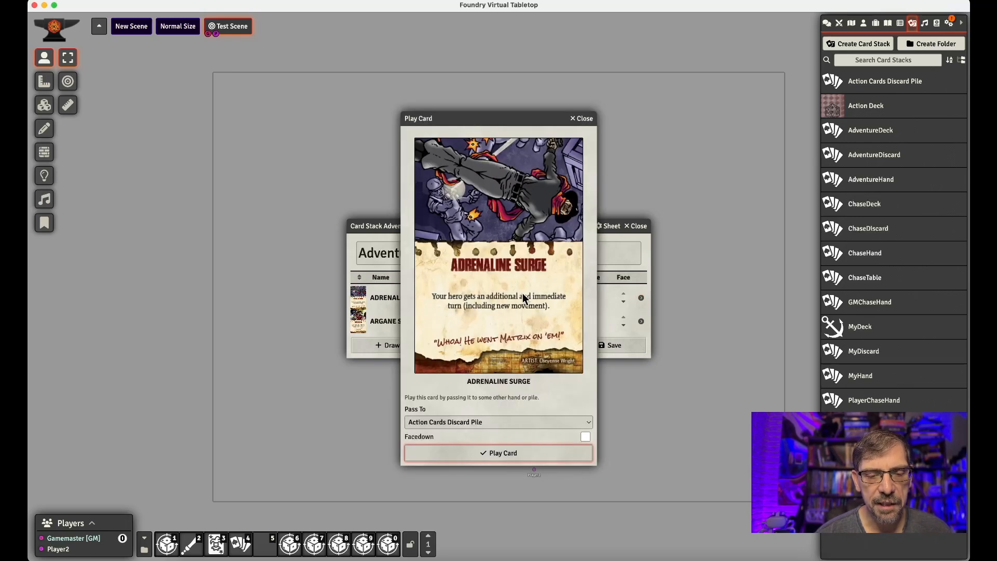
pyautogui.click(503, 423)
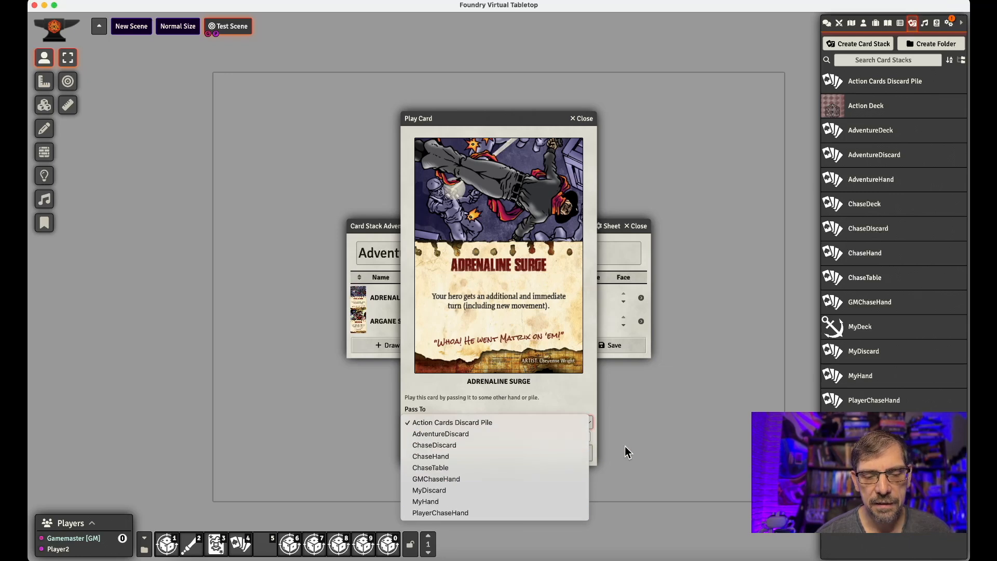
pyautogui.click(646, 447)
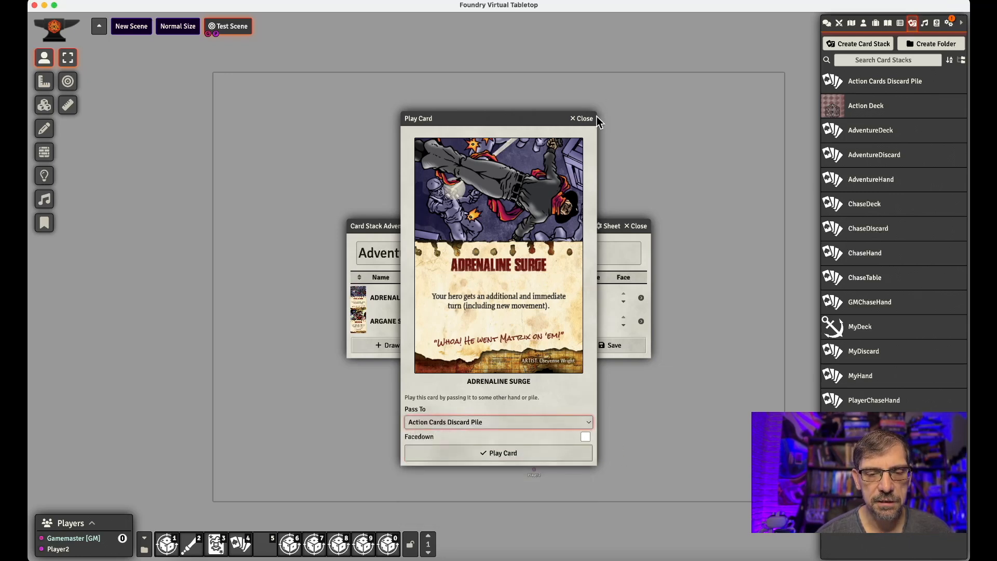
pyautogui.press('Escape')
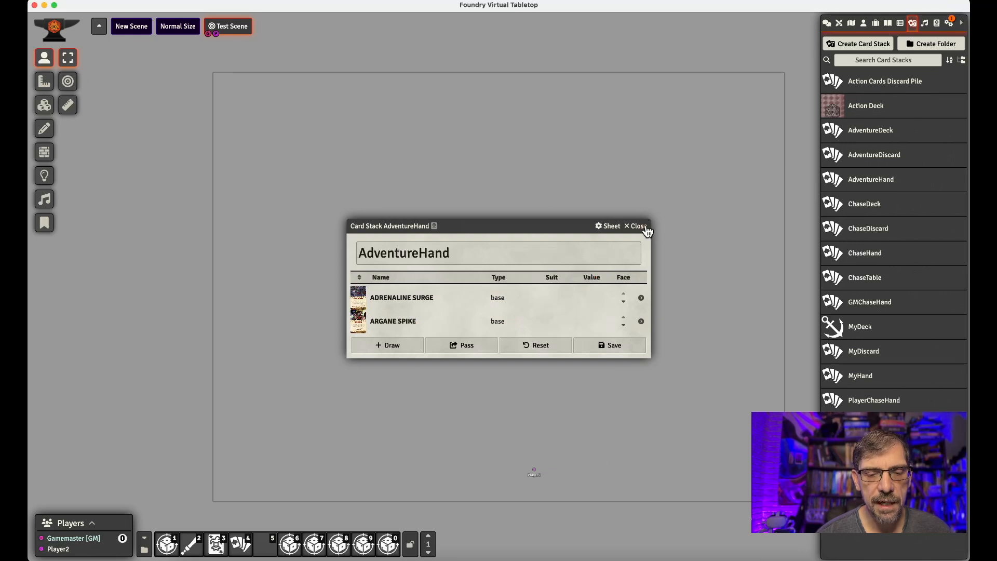
pyautogui.click(646, 227)
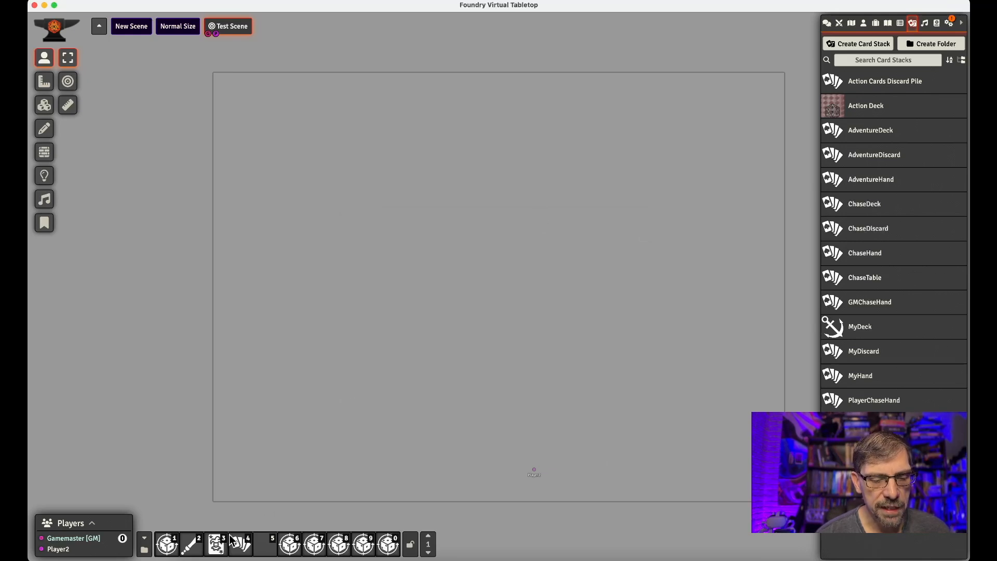
# - Edit the Play Adventure Card macro and set myDeckName to "AdventureDeck"
pyautogui.rightClick(196, 547)
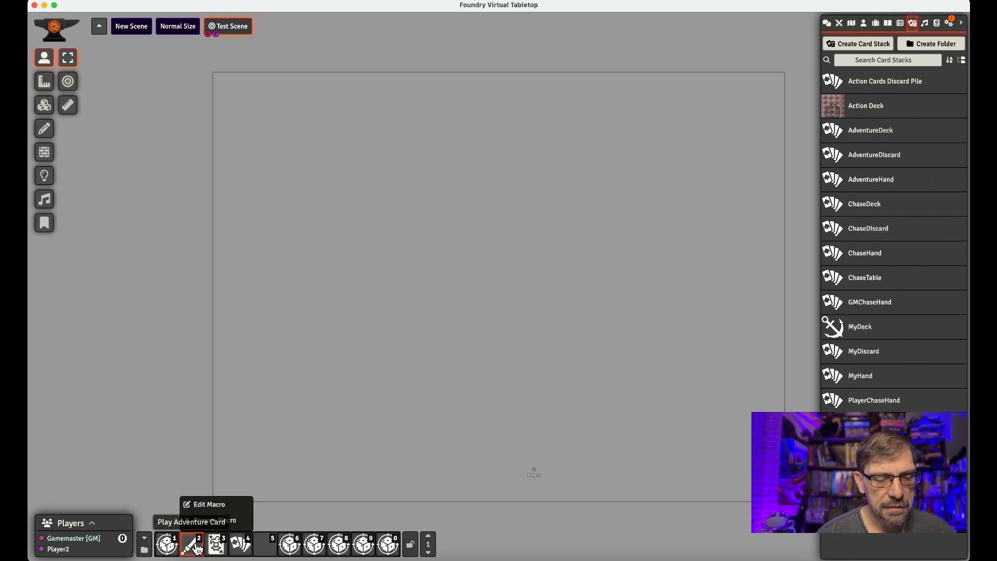
pyautogui.click(217, 498)
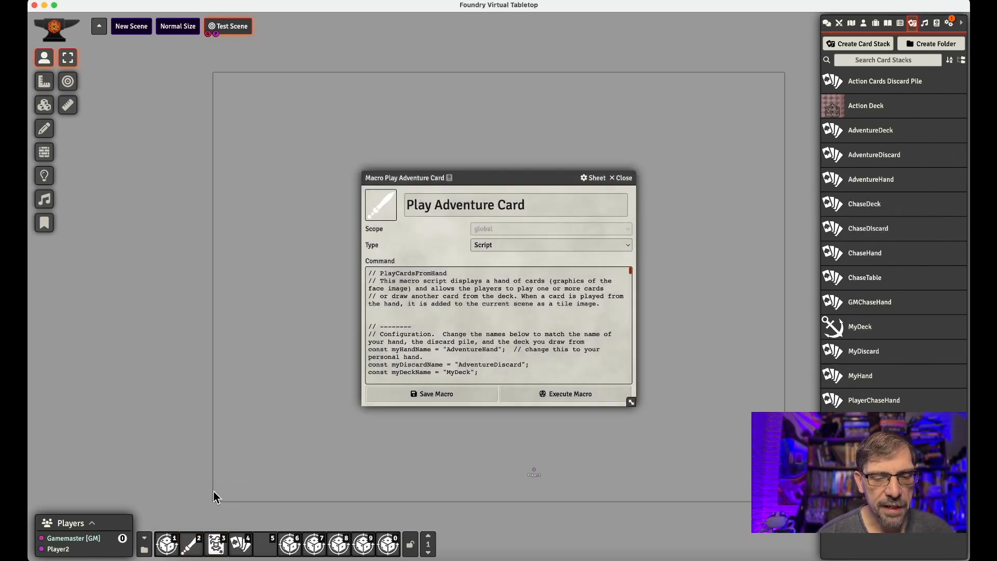
pyautogui.scroll(-5, 546, 351)
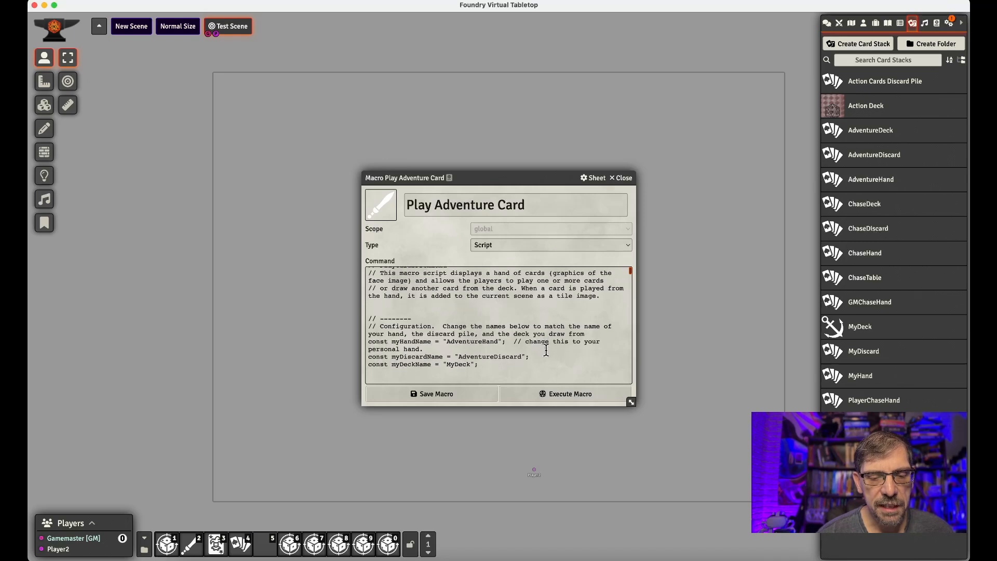
pyautogui.scroll(5, 547, 350)
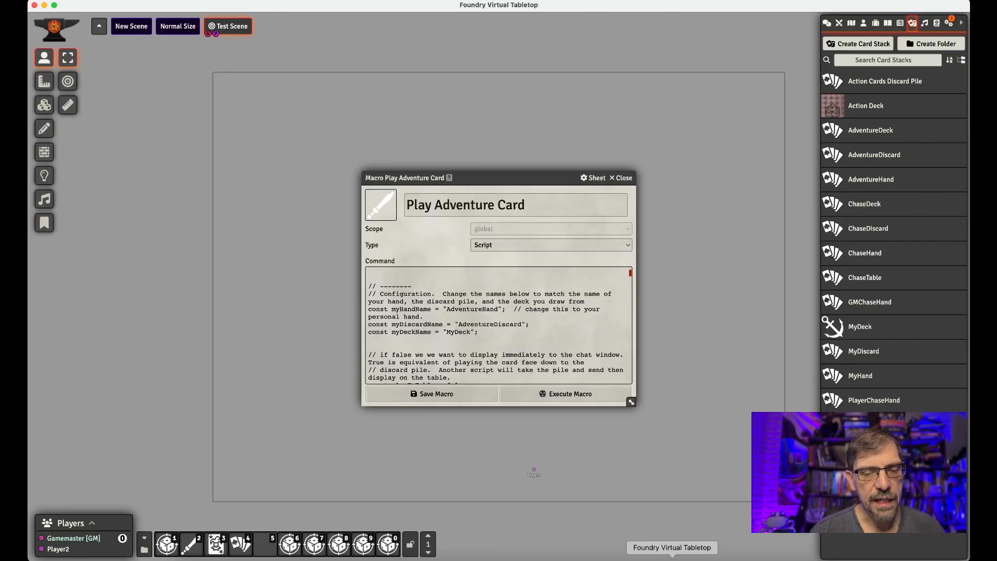
pyautogui.click(435, 322)
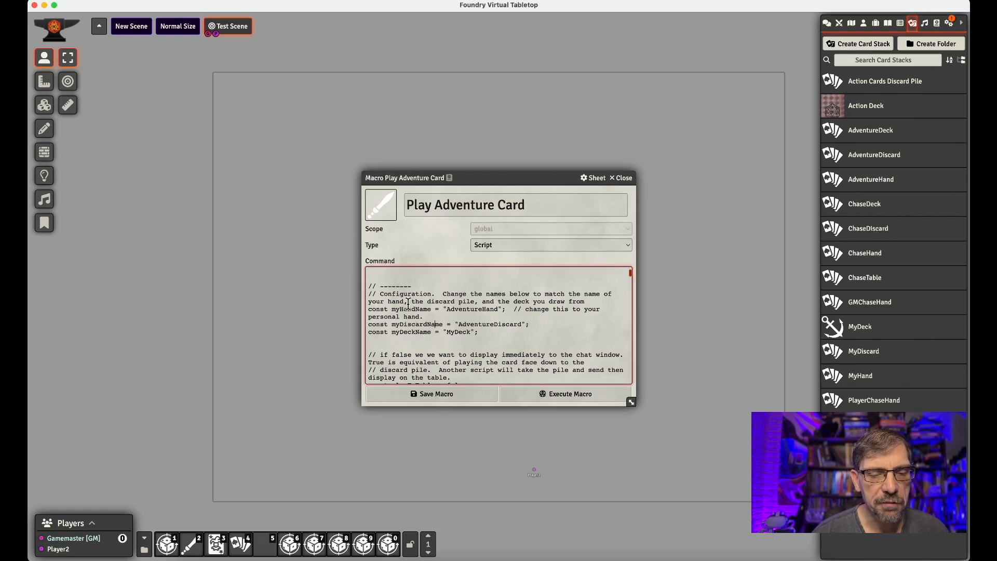
pyautogui.doubleClick(465, 332)
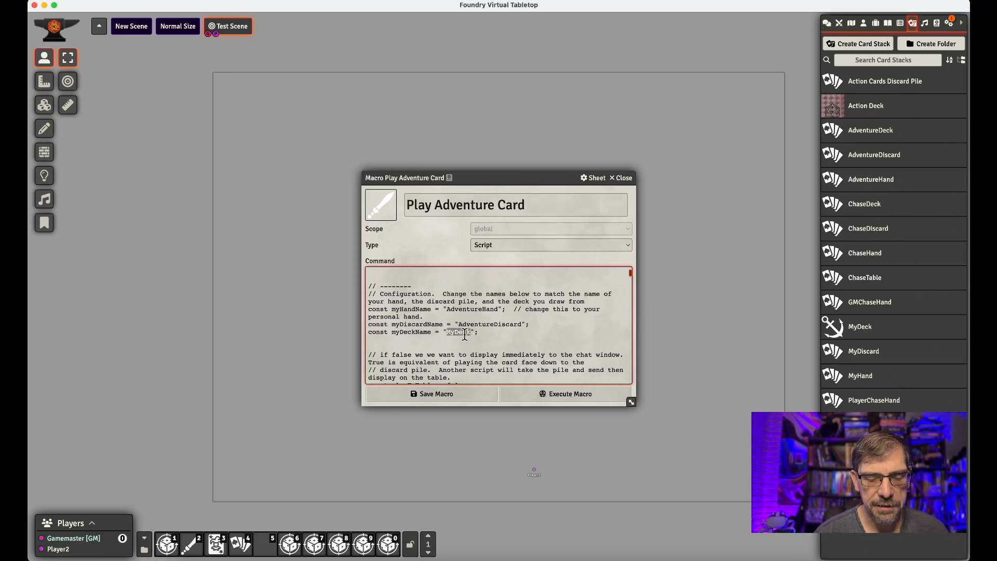
pyautogui.write('Adventure')
pyautogui.write('De ck')
pyautogui.press('BackSpace')
pyautogui.press('BackSpace')
pyautogui.press('BackSpace')
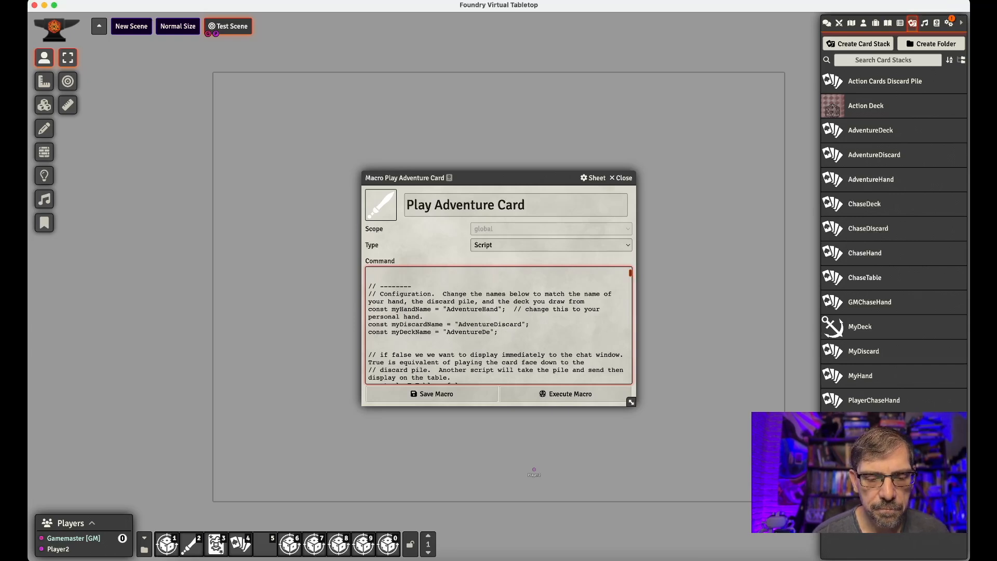
pyautogui.write('ck')
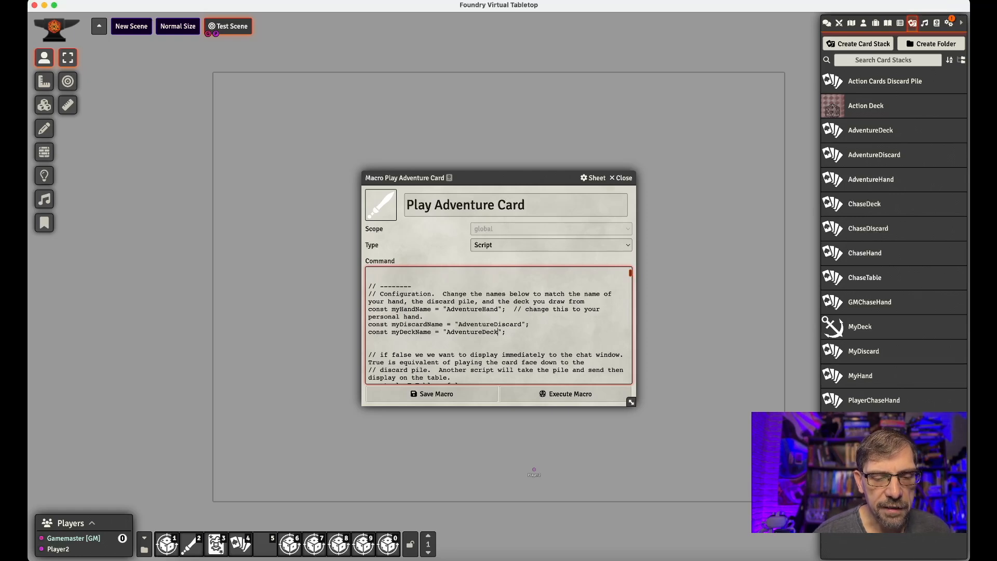
# - Check the myHandName value and the playToTable and cardSize settings, then save the Play Adventure Card macro
pyautogui.doubleClick(471, 311)
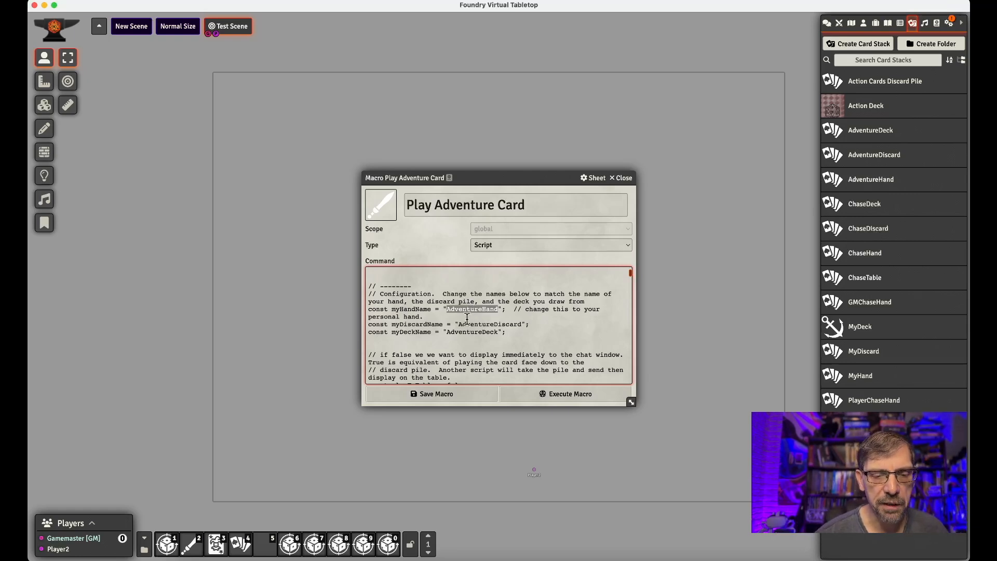
pyautogui.scroll(-2, 457, 342)
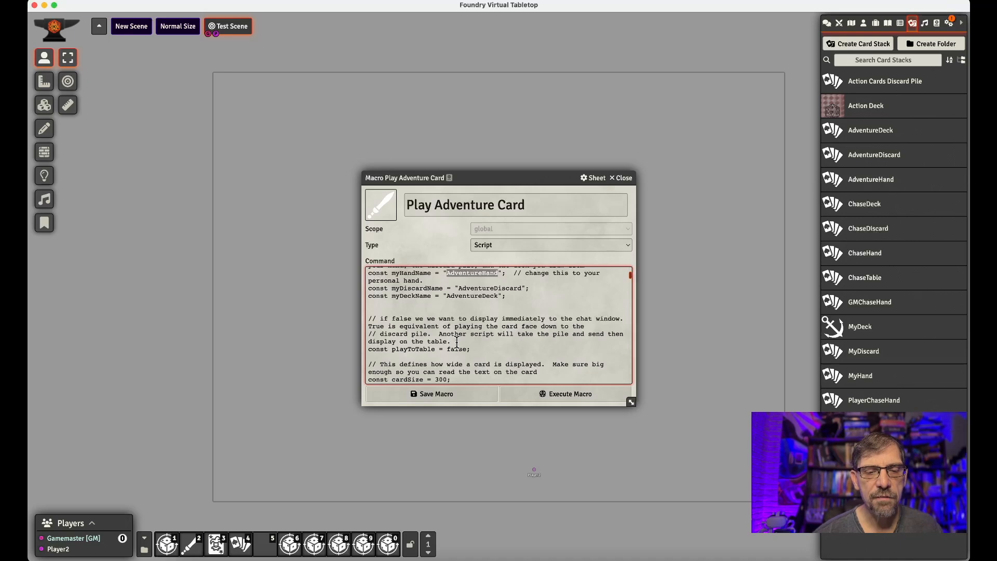
pyautogui.click(444, 393)
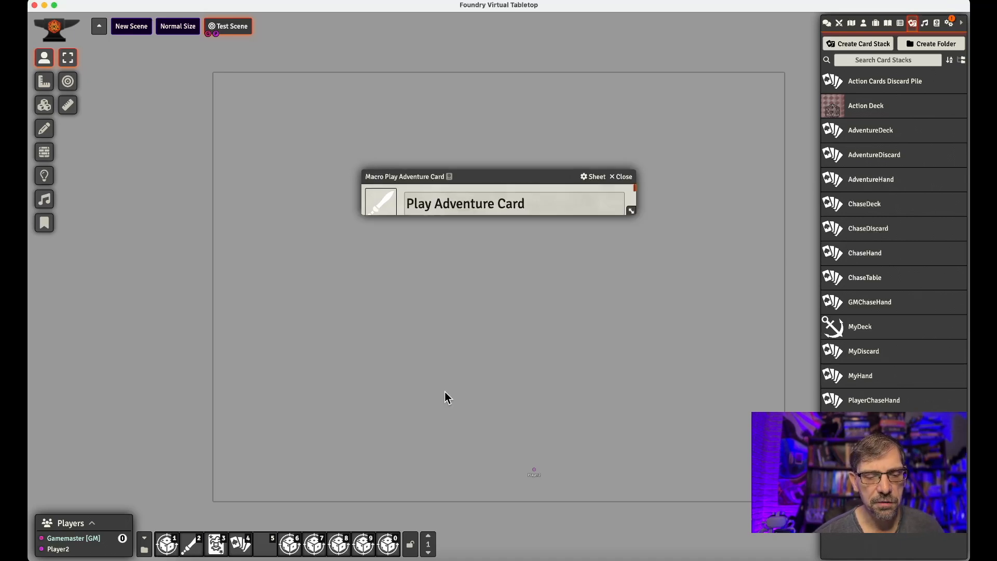
# - Run the Play Adventure Card macro, draw a card from the deck, and run the macro again to show the hand
pyautogui.click(193, 548)
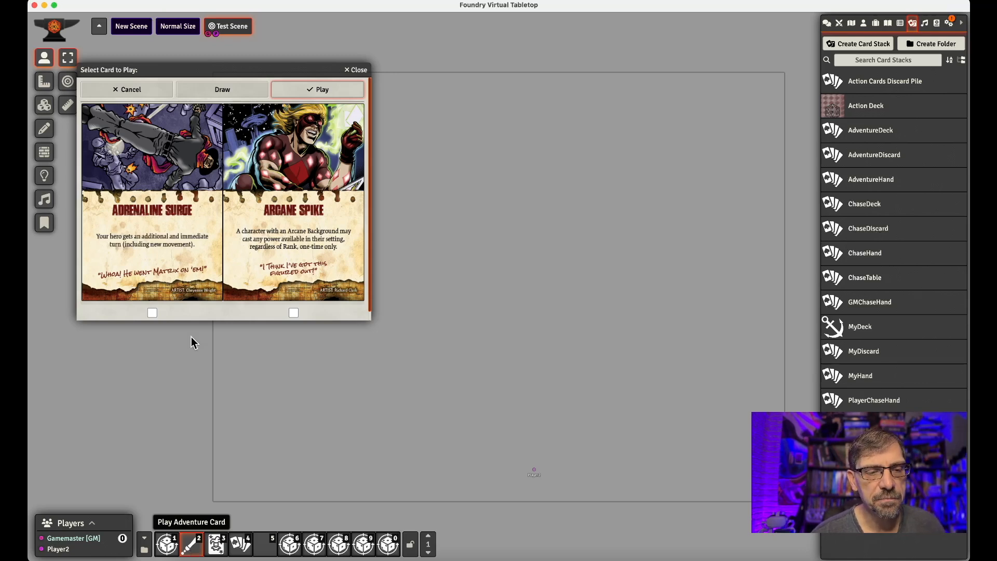
pyautogui.click(220, 99)
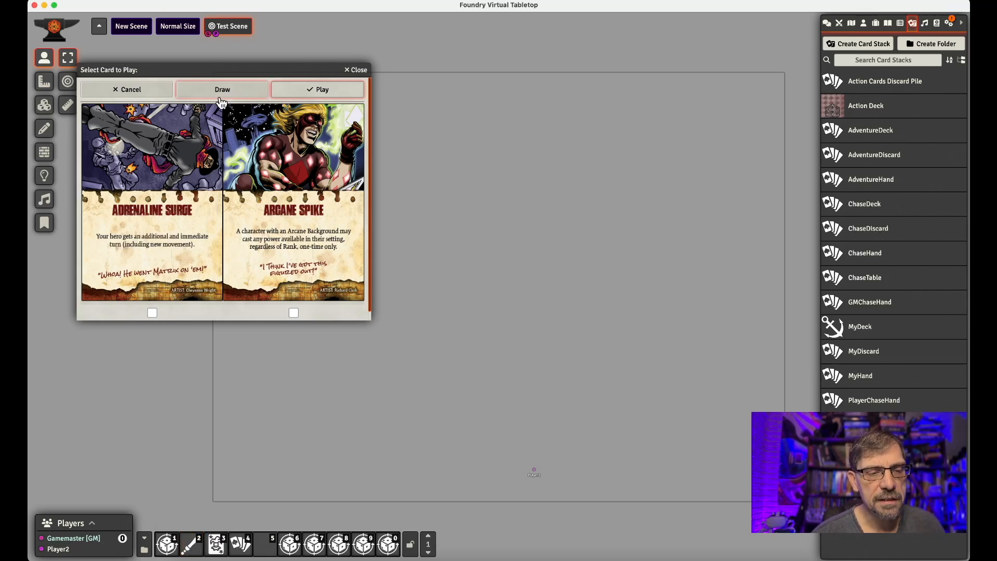
pyautogui.click(192, 544)
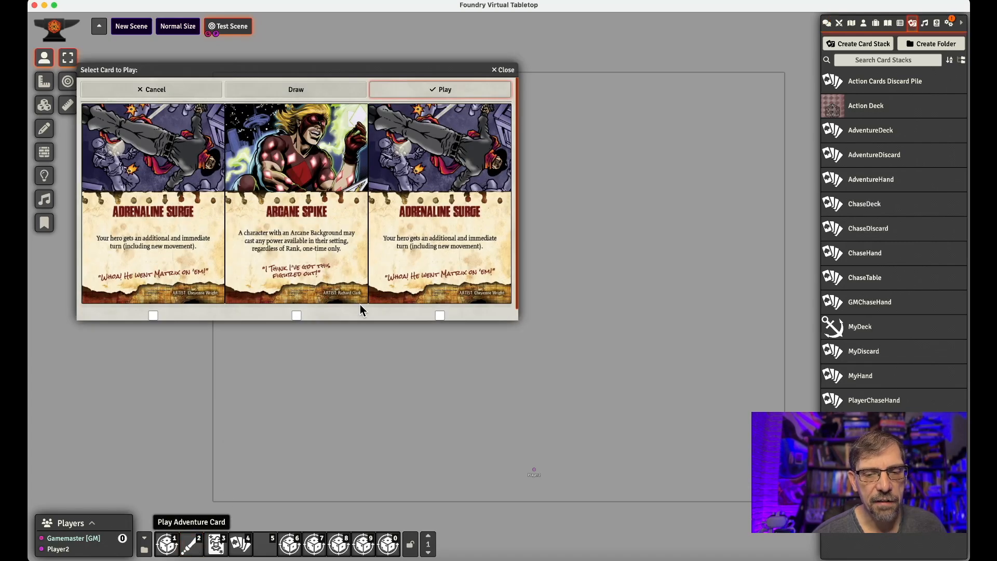
# - Play the ARCANE SPIKE card with the chat messages shown, then check the remaining hand and close it
pyautogui.click(828, 24)
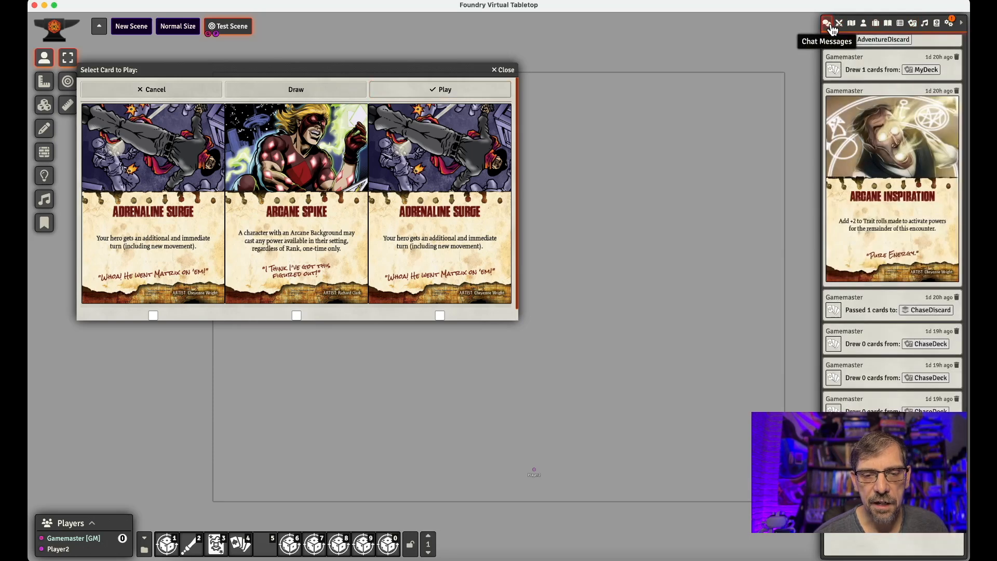
pyautogui.click(296, 316)
pyautogui.click(390, 94)
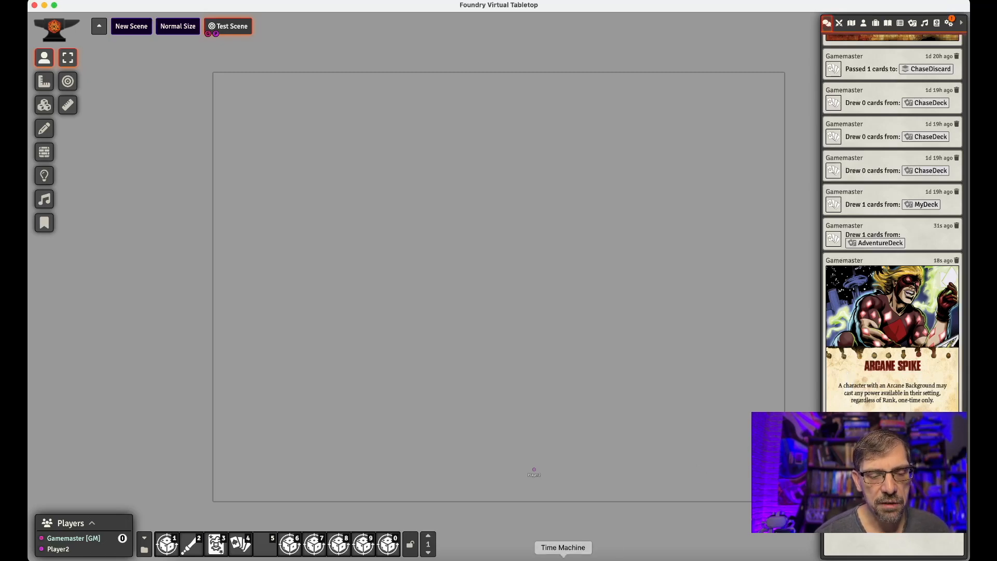
pyautogui.click(188, 544)
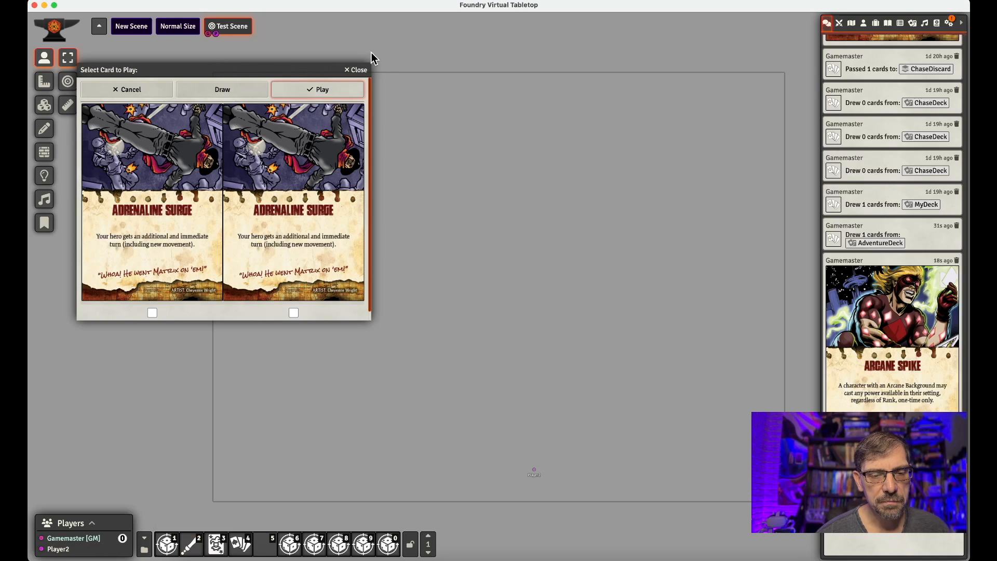
pyautogui.click(357, 70)
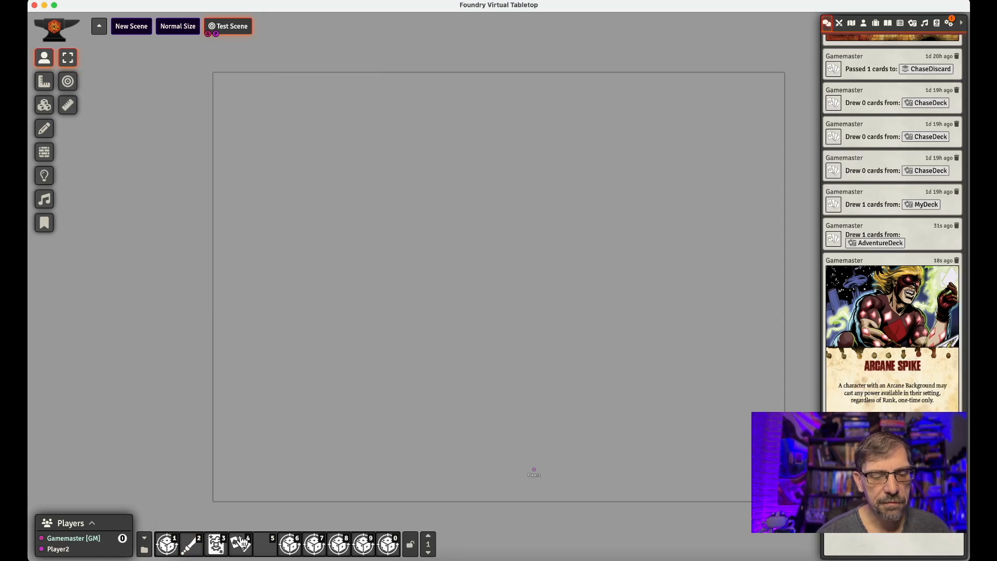
# - Open the Play Adventure Card macro for editing and copy its entire command script
pyautogui.rightClick(195, 550)
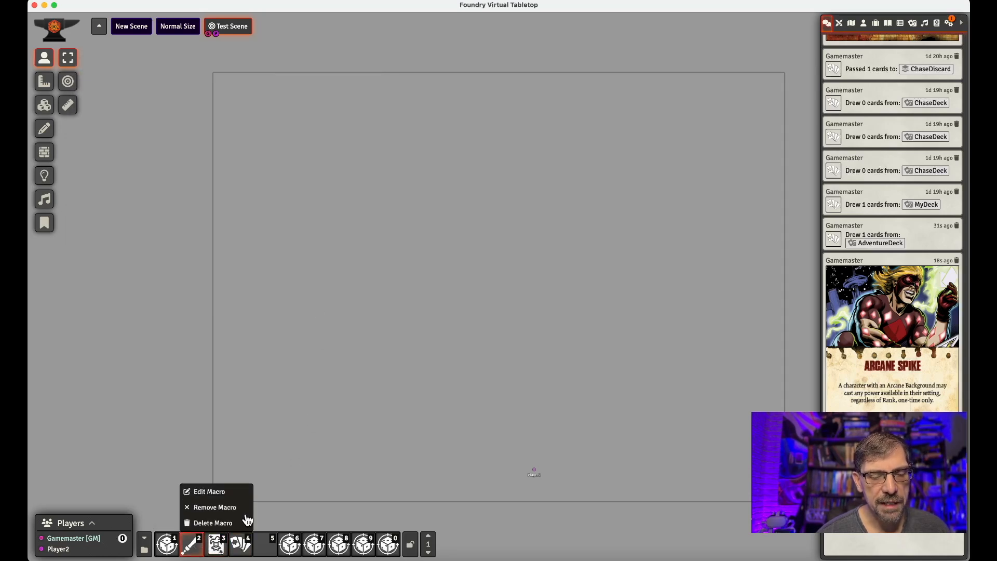
pyautogui.click(216, 492)
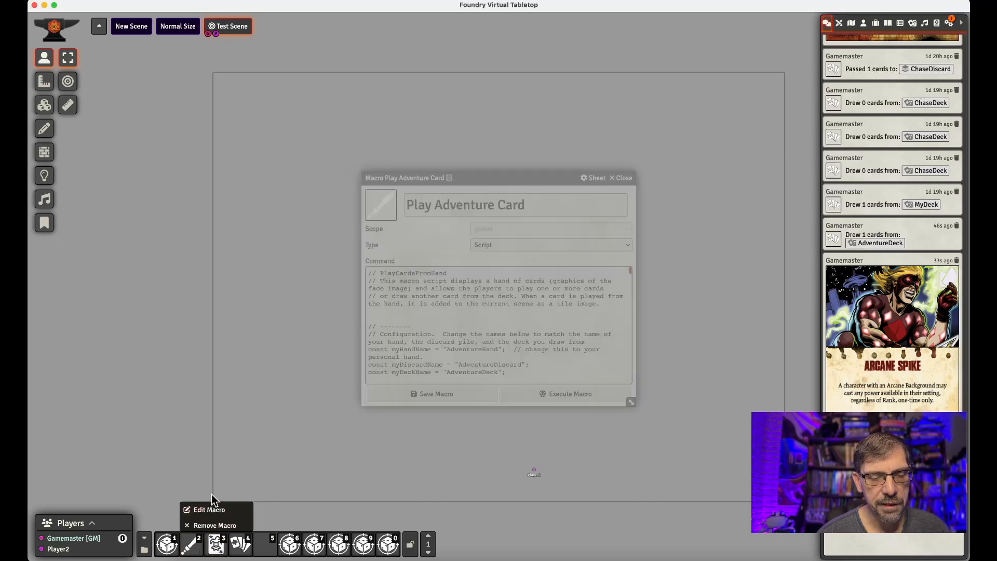
pyautogui.click(370, 335)
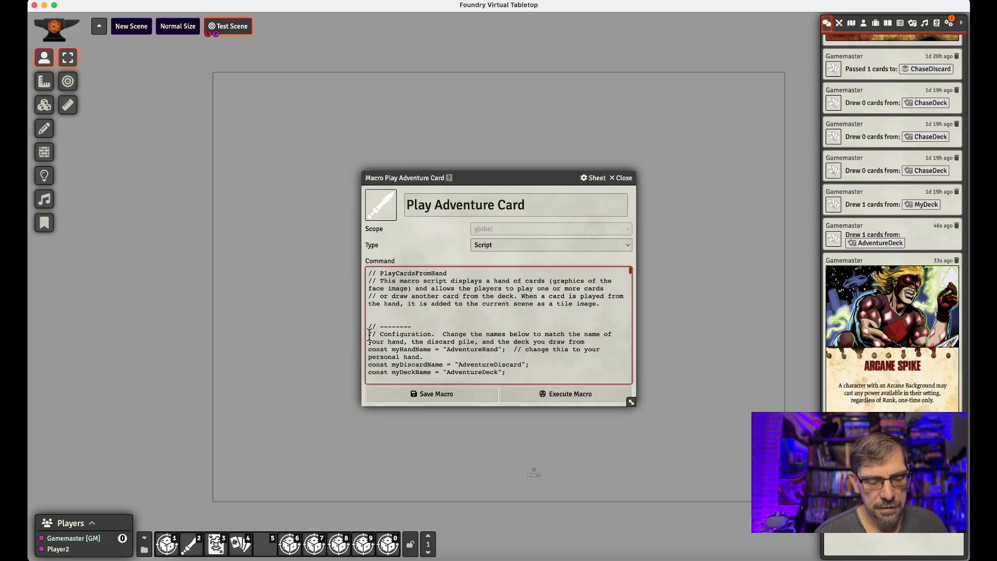
pyautogui.press('super+a')
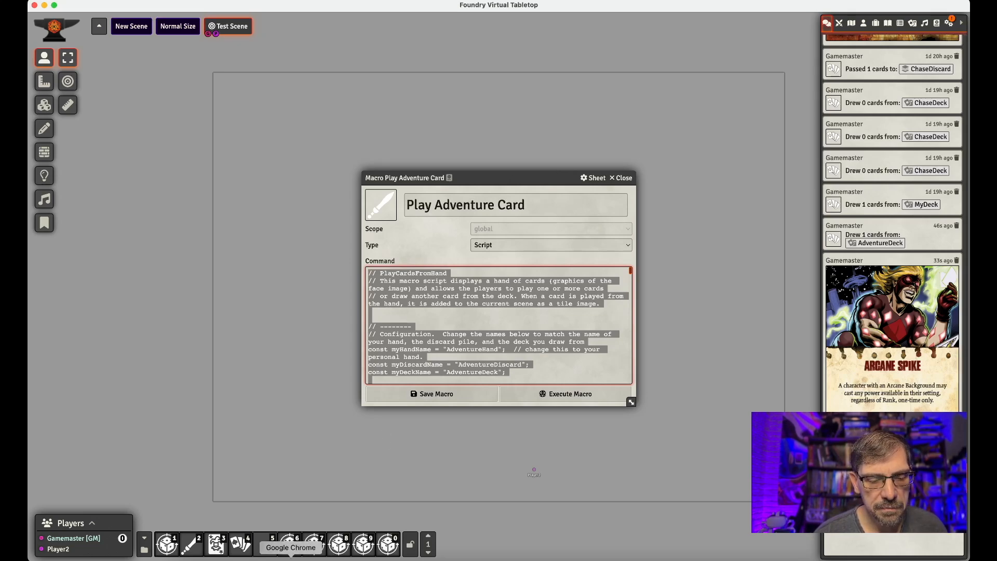
# - Switch to the player's session in Google Chrome and create a Script macro named Adventure Card in hotbar slot 4
pyautogui.click(291, 558)
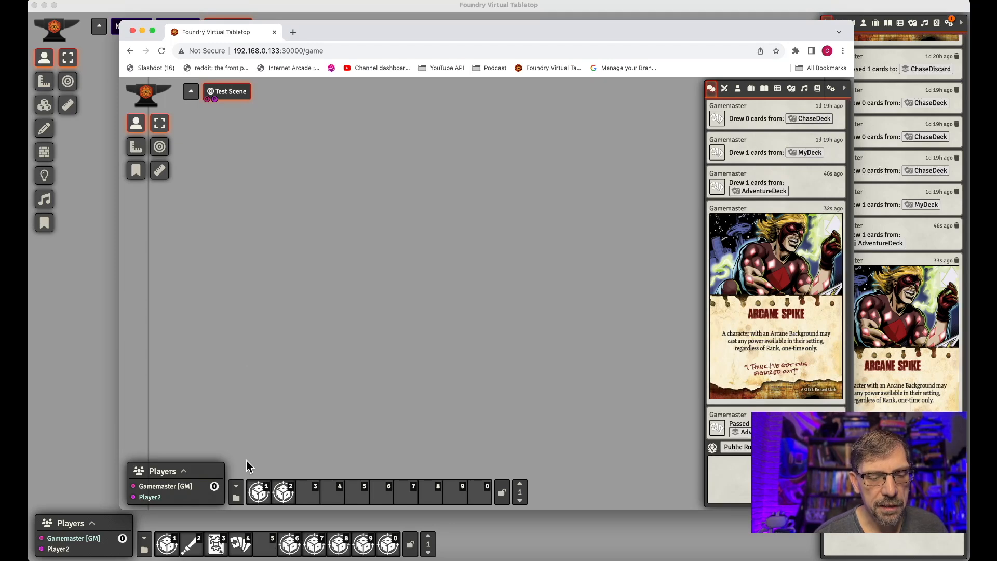
pyautogui.click(335, 495)
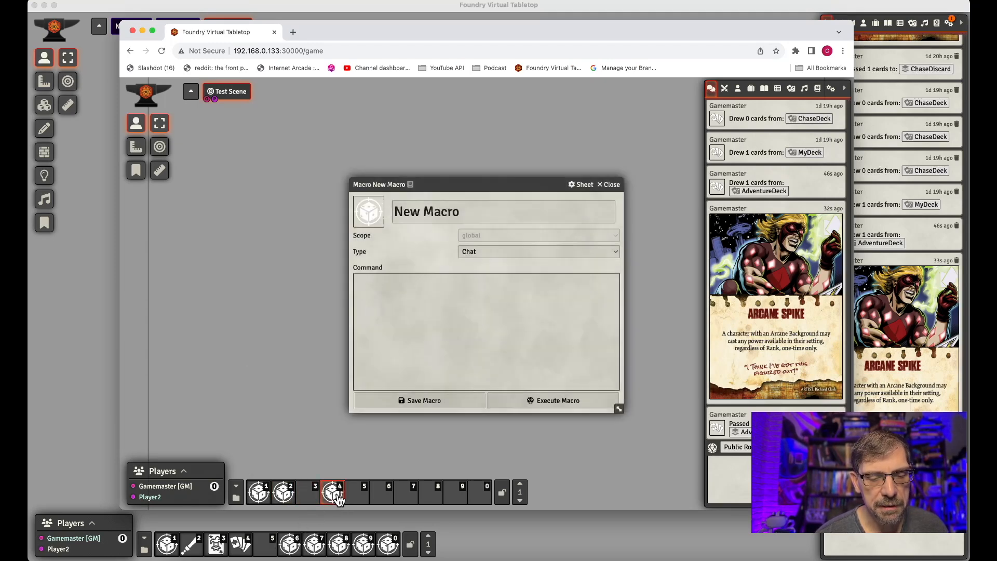
pyautogui.click(493, 242)
pyautogui.click(491, 212)
pyautogui.press('BackSpace')
pyautogui.press('BackSpace')
pyautogui.press('BackSpace')
pyautogui.press('BackSpace')
pyautogui.press('BackSpace')
pyautogui.press('BackSpace')
pyautogui.press('BackSpace')
pyautogui.press('BackSpace')
pyautogui.press('BackSpace')
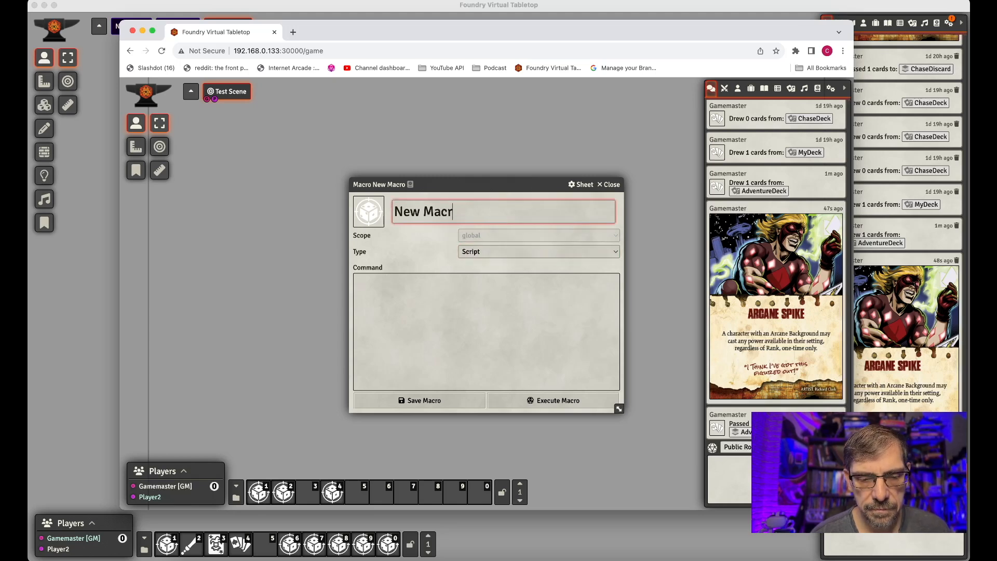
pyautogui.write('Adve')
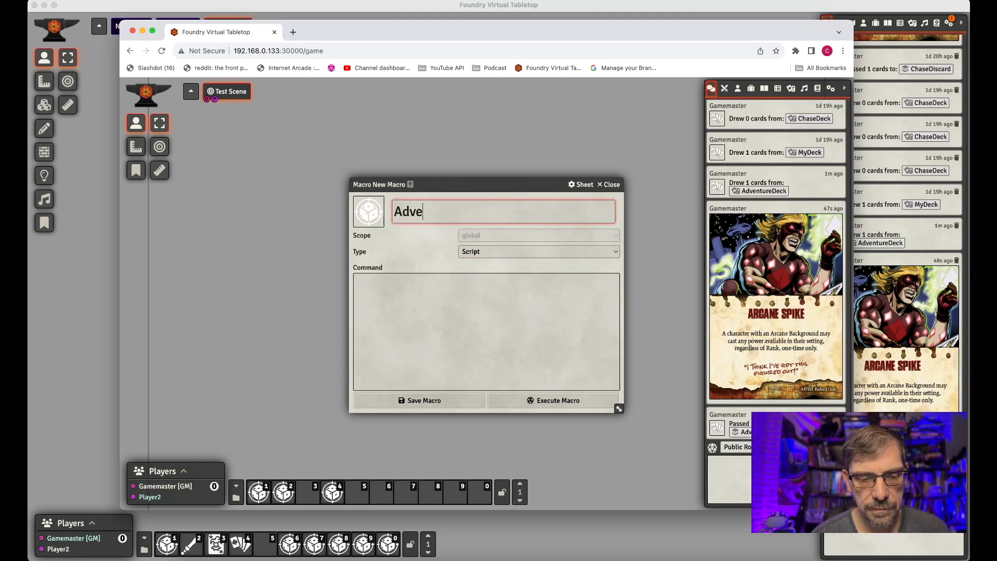
pyautogui.write('nture Card')
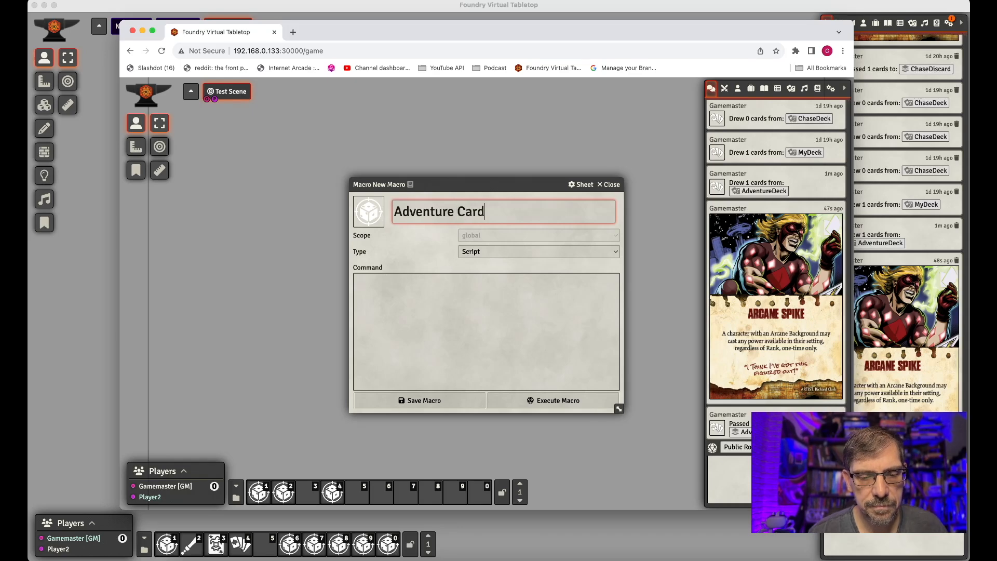
# - Paste the copied PlayCardsFromHand script as the Adventure Card macro's command, check its hand name, then save and run the macro
pyautogui.click(485, 310)
pyautogui.press('super+v')
pyautogui.scroll(10, 484, 311)
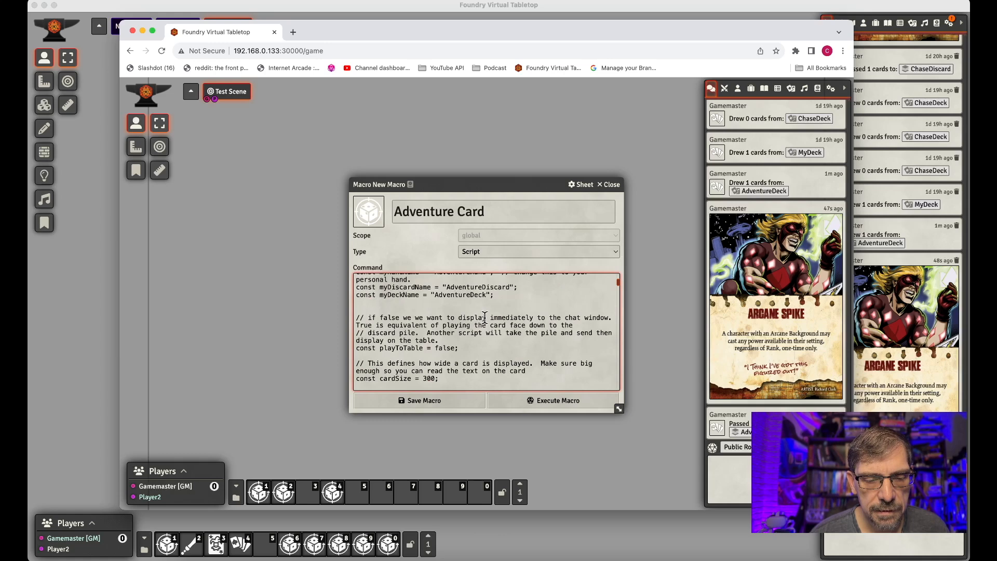
pyautogui.scroll(3, 484, 317)
pyautogui.click(467, 362)
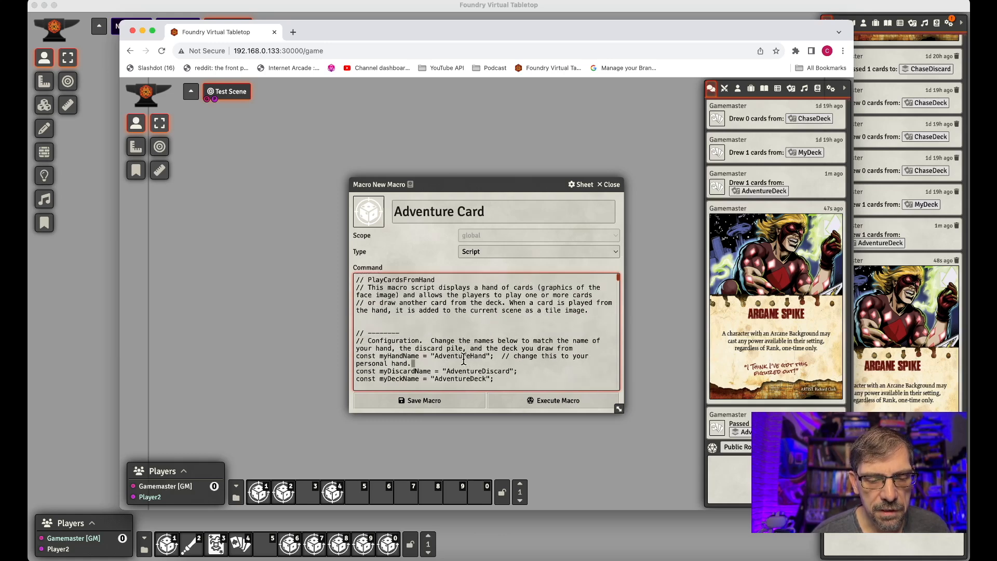
pyautogui.doubleClick(462, 357)
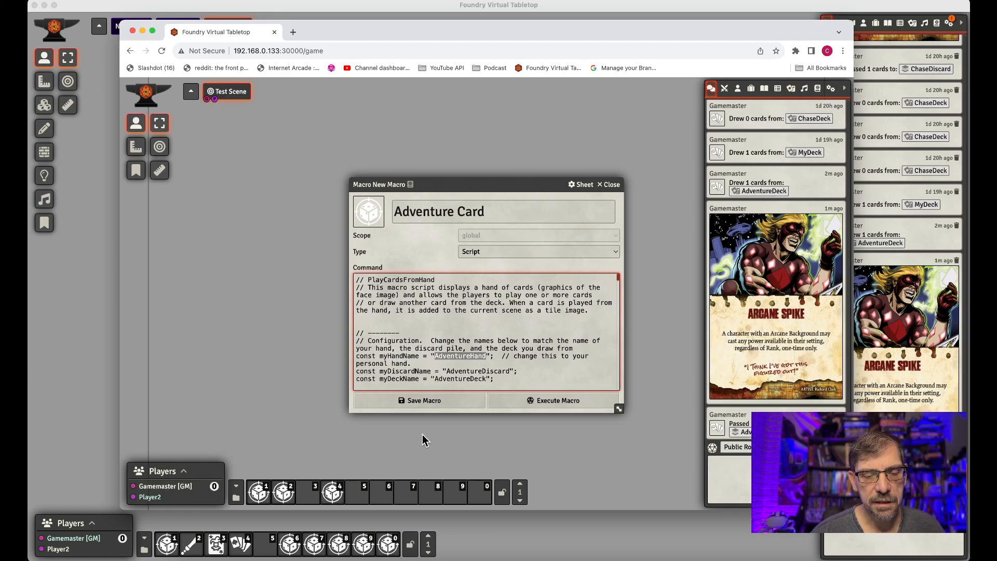
pyautogui.click(426, 404)
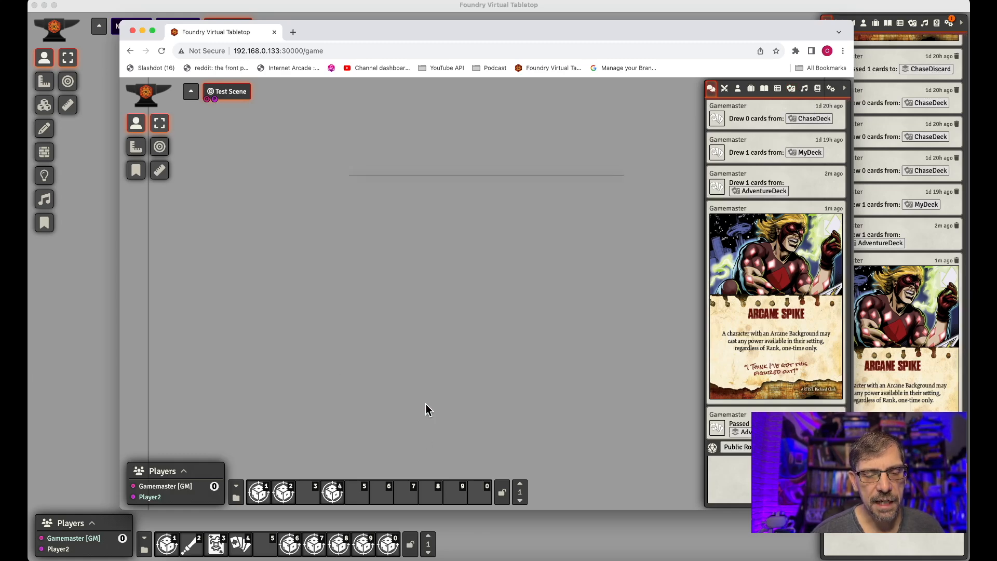
pyautogui.click(336, 497)
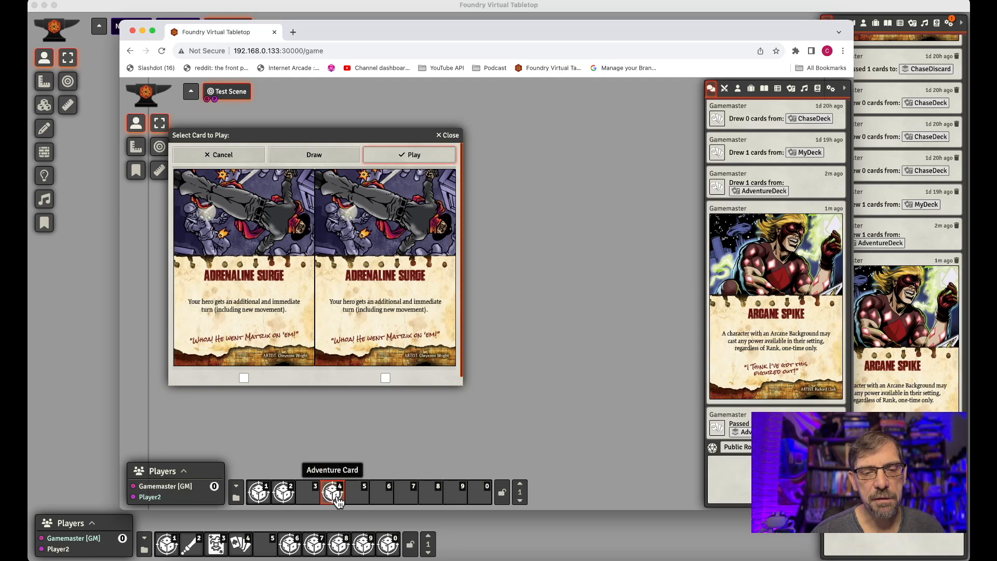